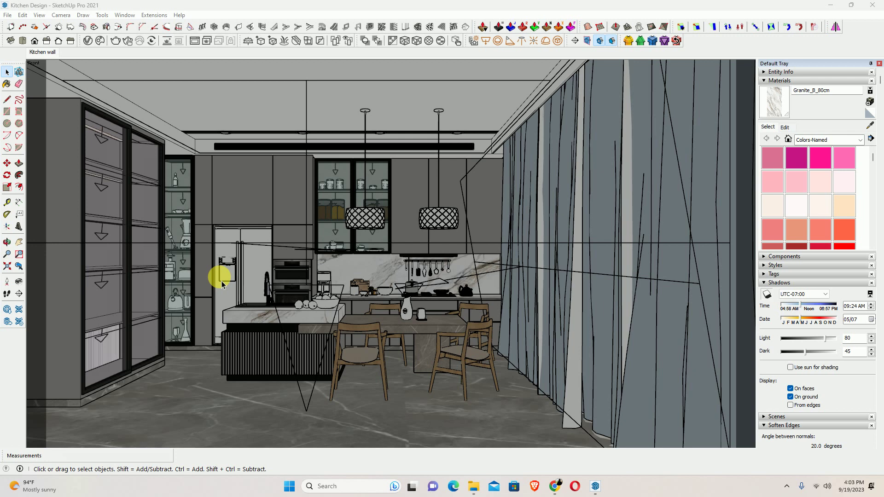
Step: Sample the Granite_B_80cm marble backsplash and set its V-Ray reflection color to white
scroll(875, 126, down, 1)
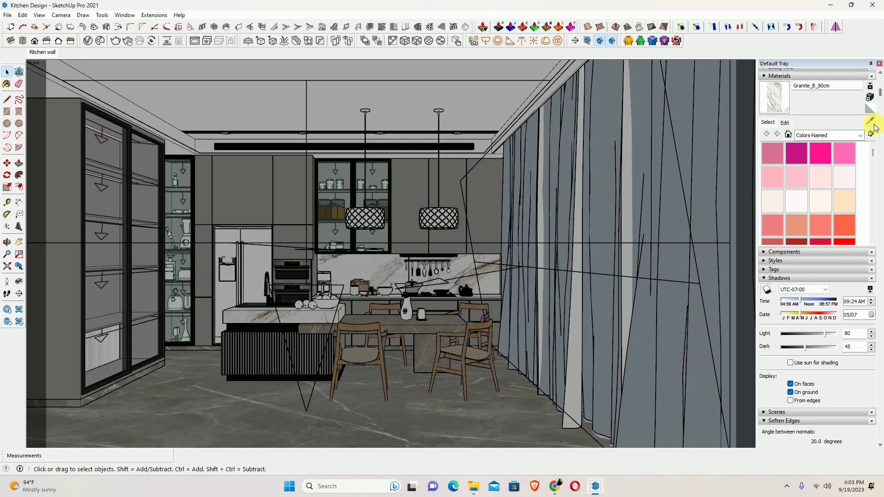
click(870, 122)
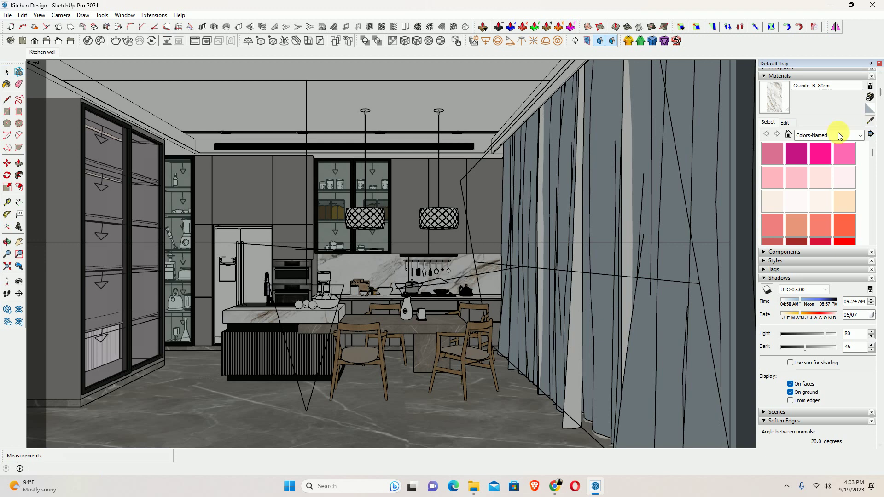
click(371, 277)
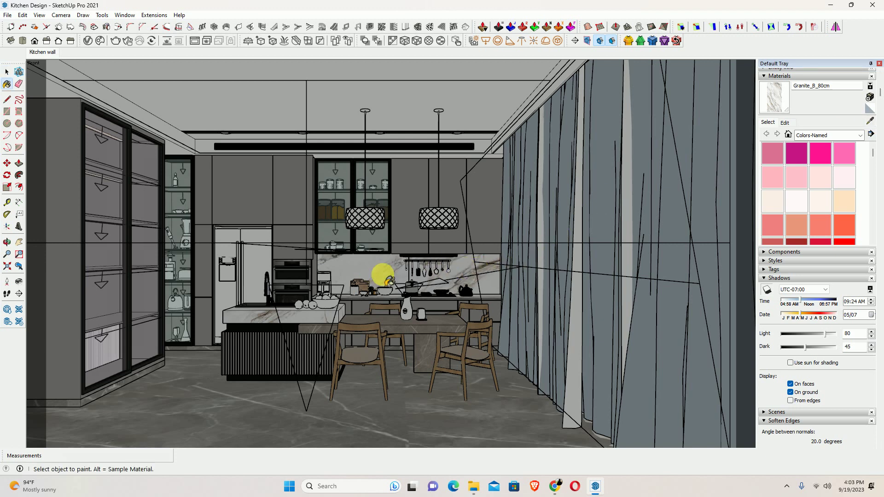
click(86, 42)
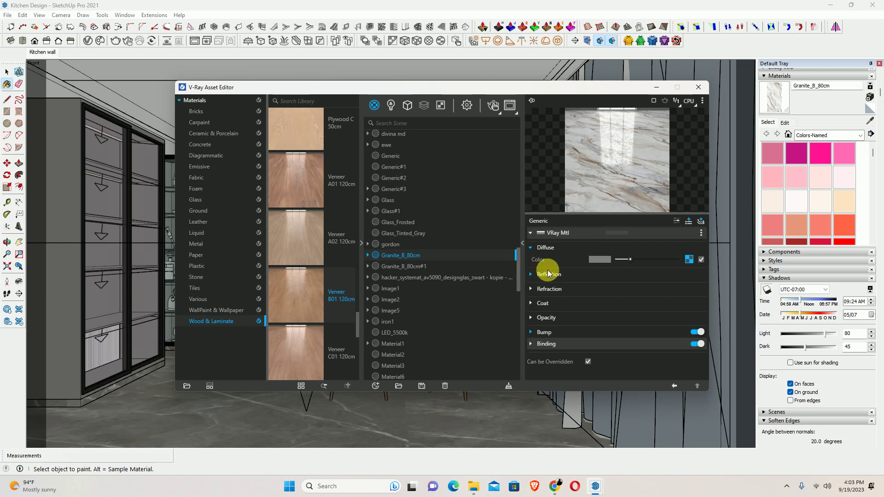
click(546, 274)
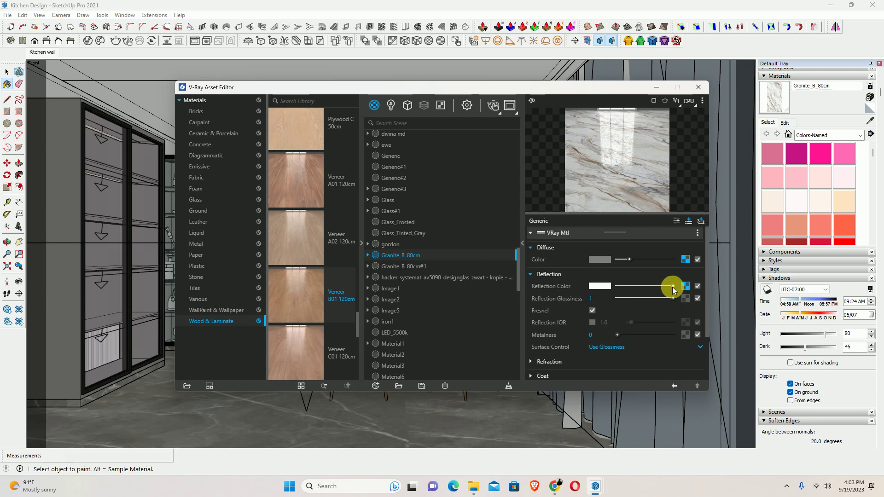
mouse_move(673, 287)
mouse_down()
mouse_move(645, 287)
mouse_move(694, 287)
mouse_up()
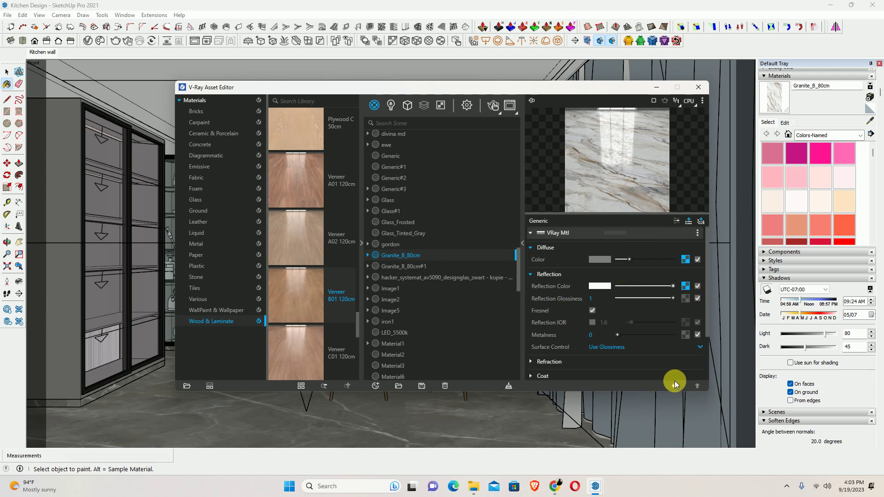
click(675, 384)
Step: Sample the floor tile material and check its V-Ray settings
click(699, 87)
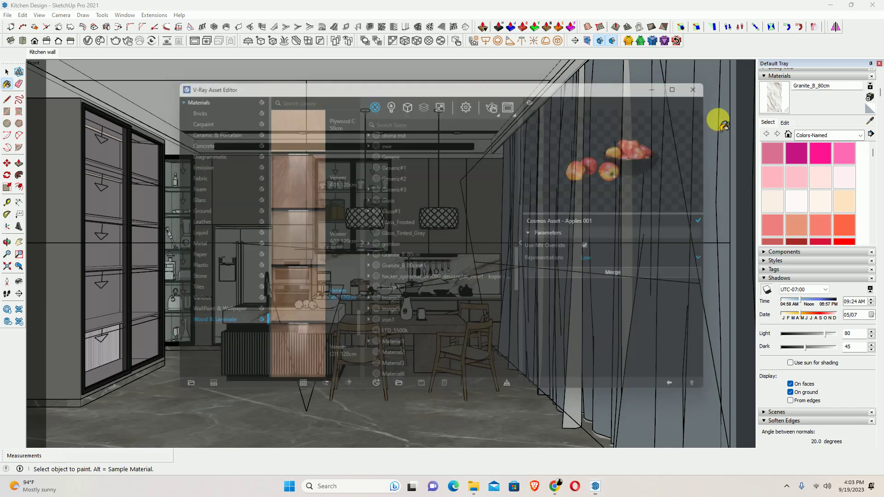
alt+click(441, 405)
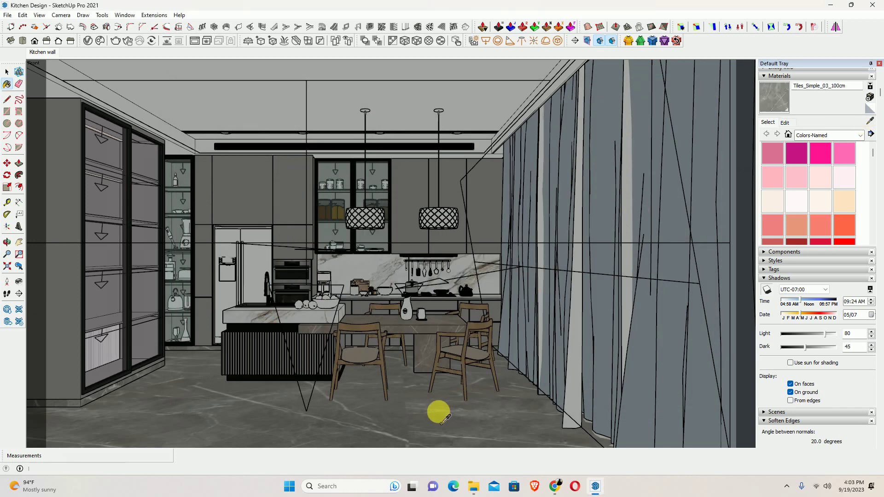
click(125, 42)
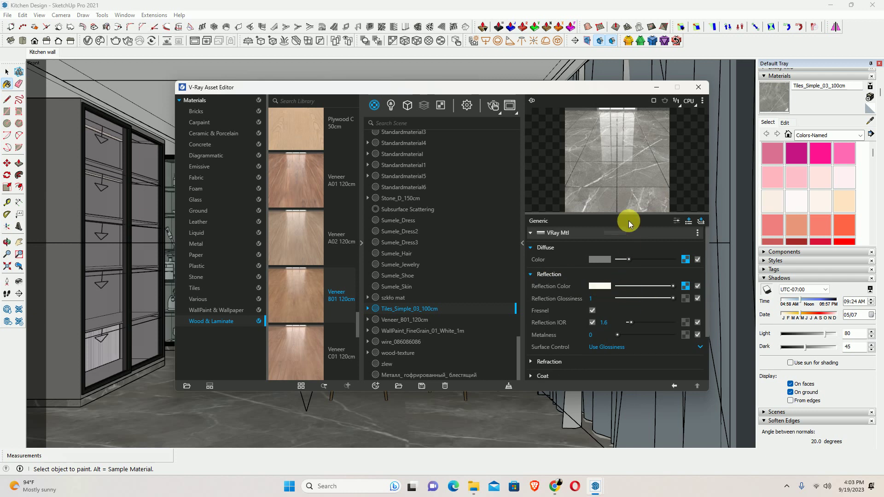
click(698, 87)
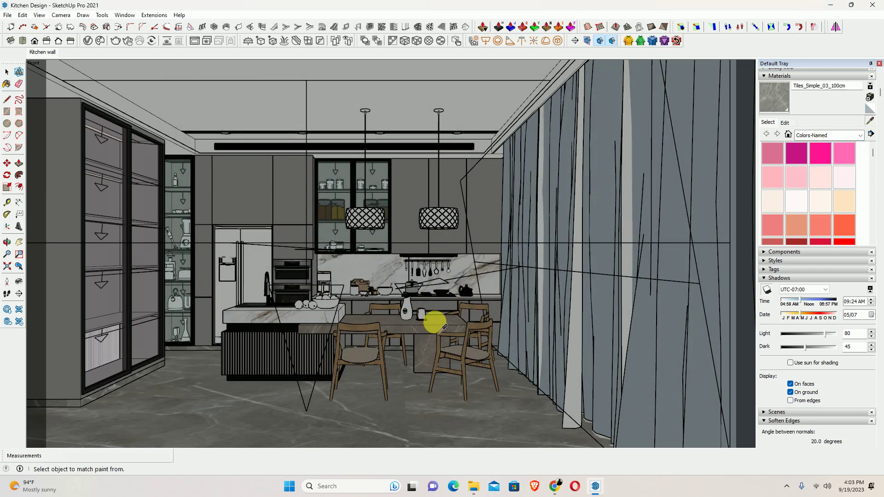
Step: Sample the dining table granite and check its V-Ray reflection settings
click(431, 321)
click(88, 40)
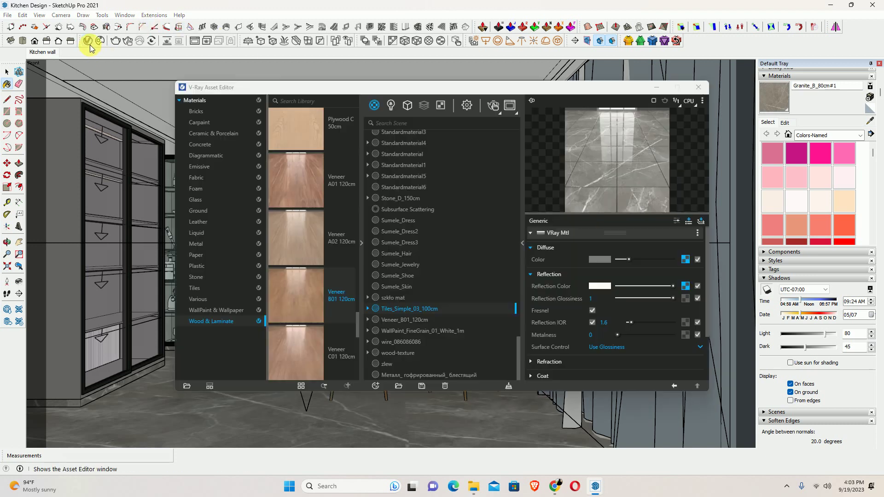
click(561, 277)
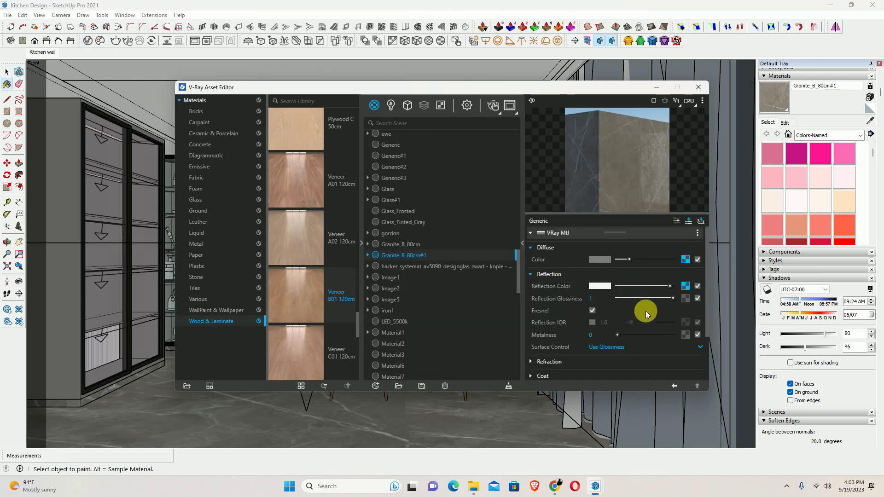
click(701, 90)
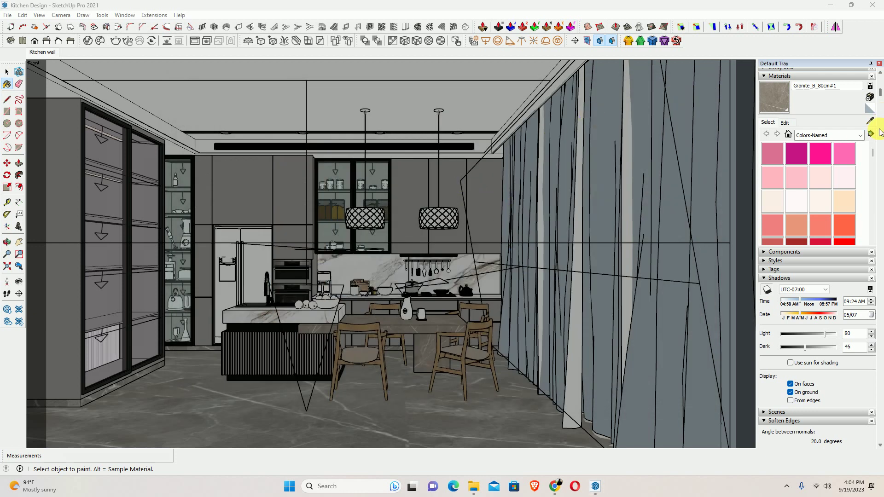
Step: Sample the WallPaint_FineGrain_01_White_1m material and check its V-Ray settings
alt+click(484, 188)
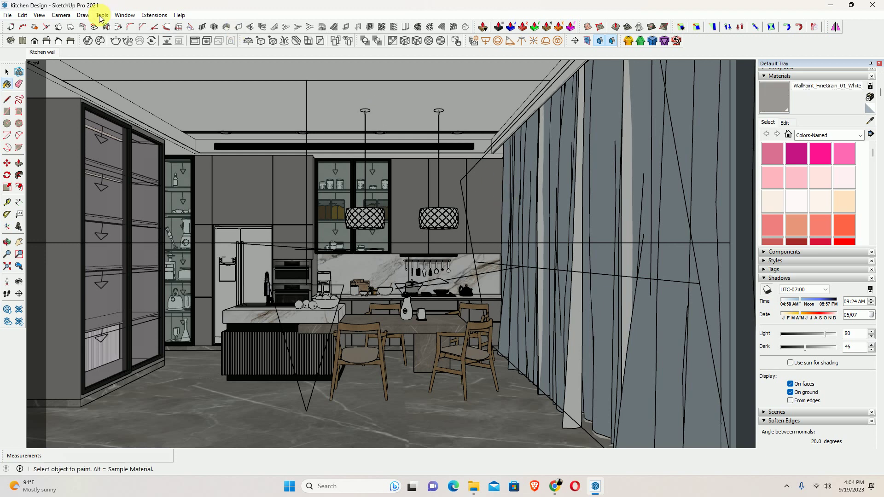
click(88, 40)
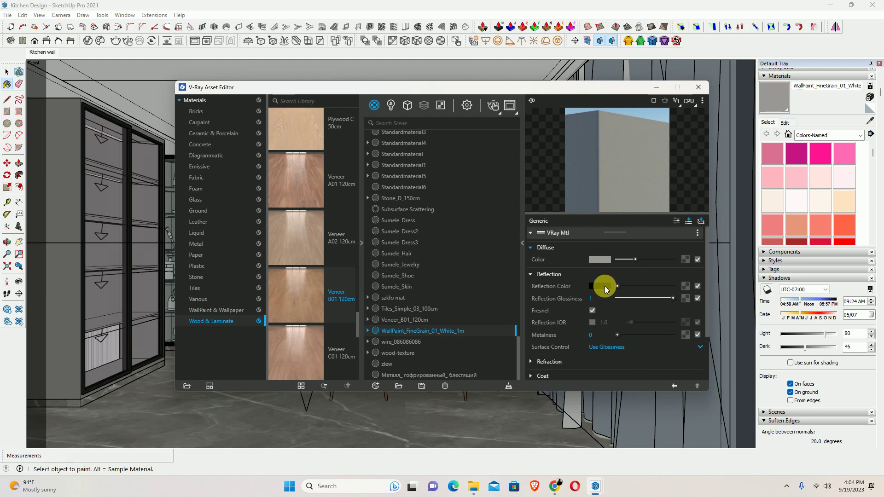
click(698, 87)
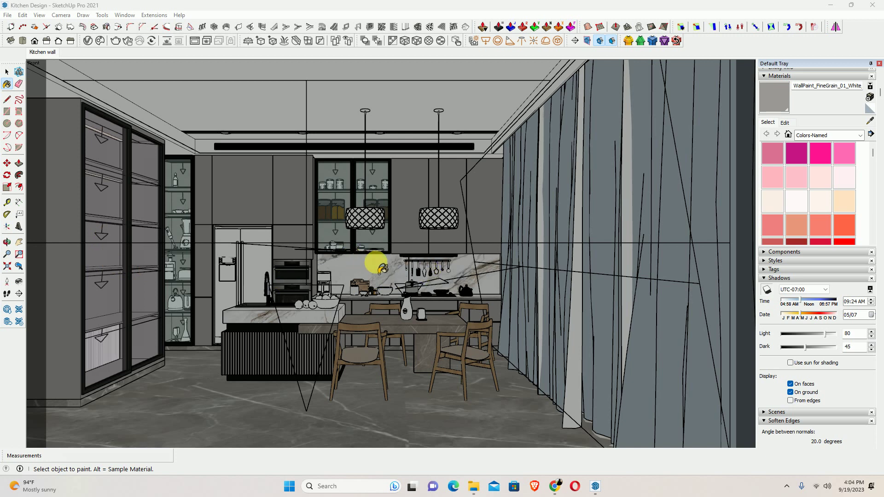
Step: Set the Cubord Light intensity to 50 in the V-Ray lights list
click(88, 41)
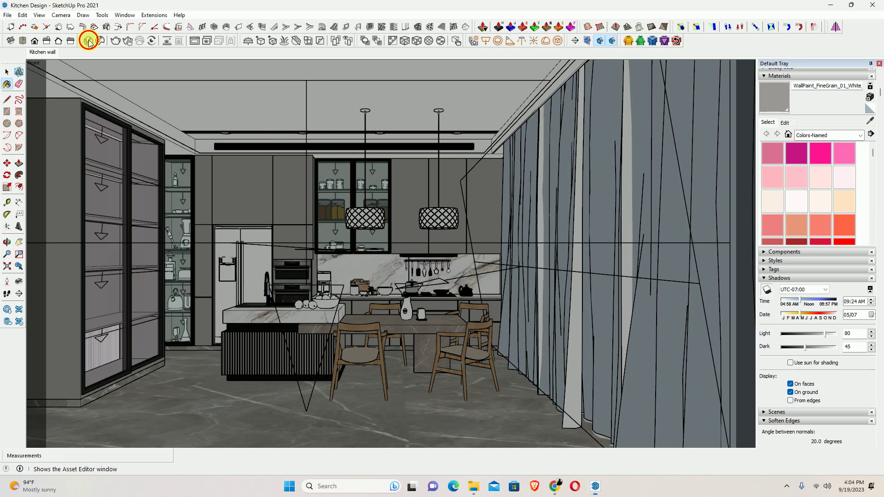
click(391, 105)
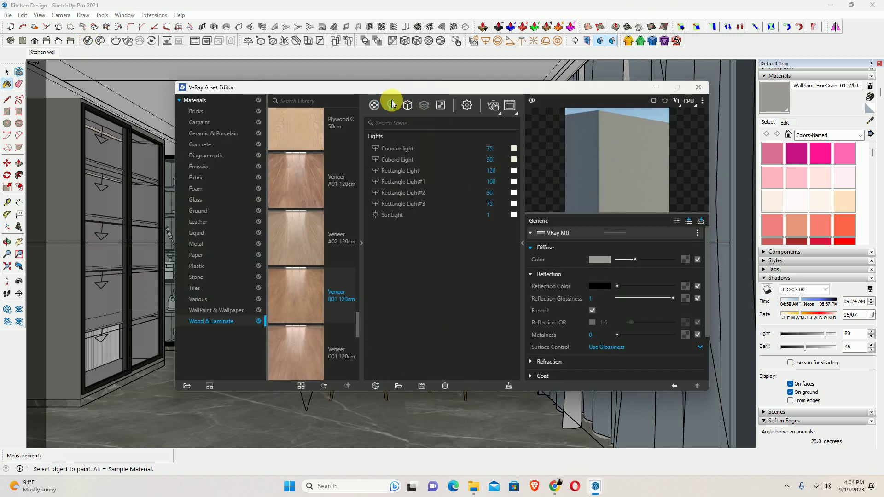
click(390, 162)
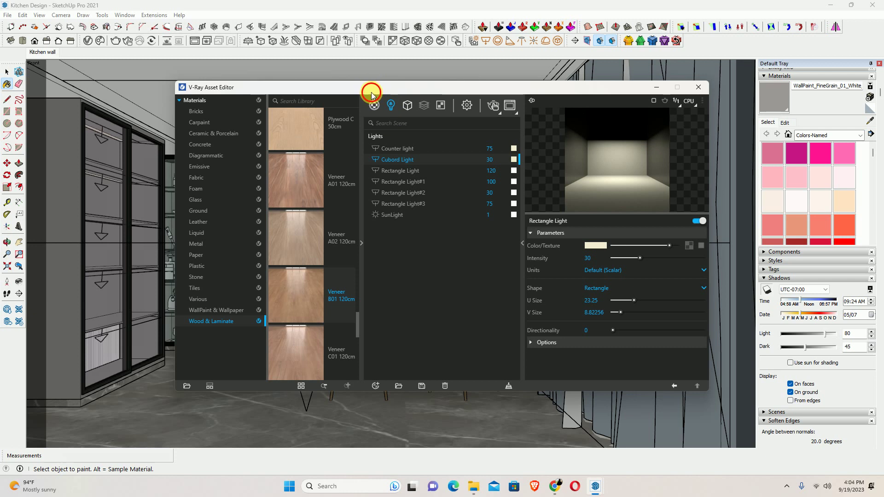
drag(369, 87, 468, 111)
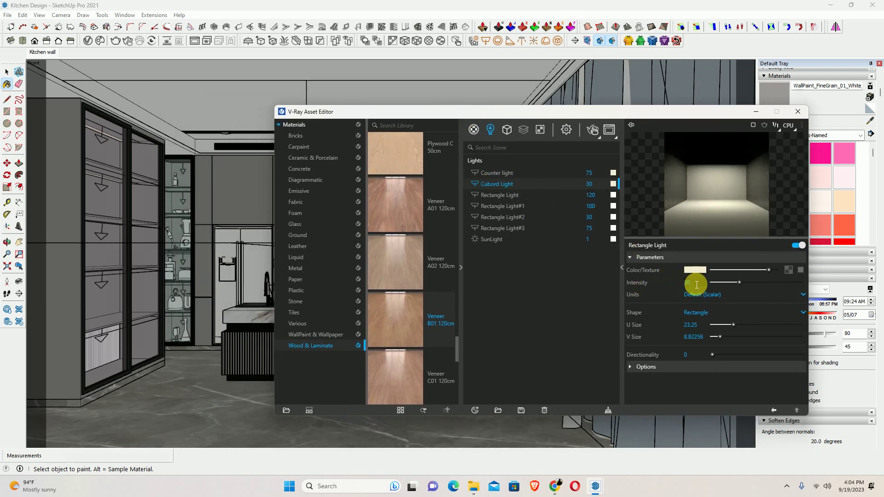
click(662, 281)
text(50)
key(Return)
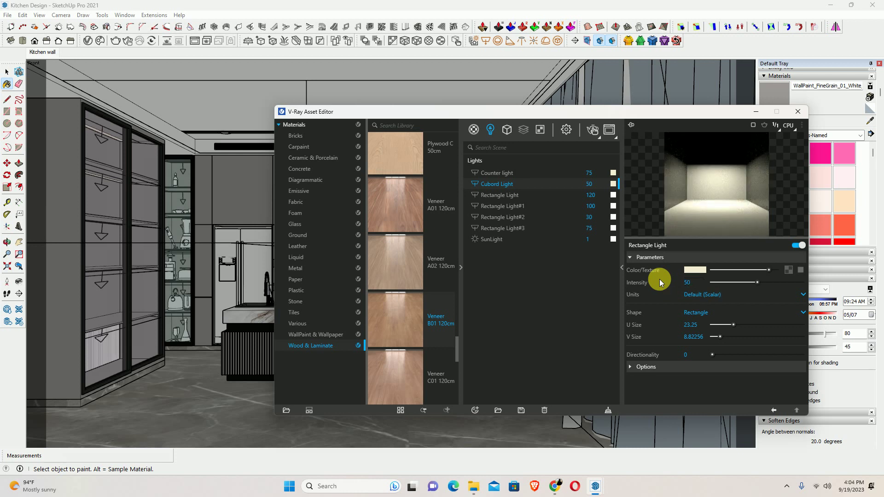
Step: Set the Counter light intensity to 100
click(558, 177)
text(100)
key(Return)
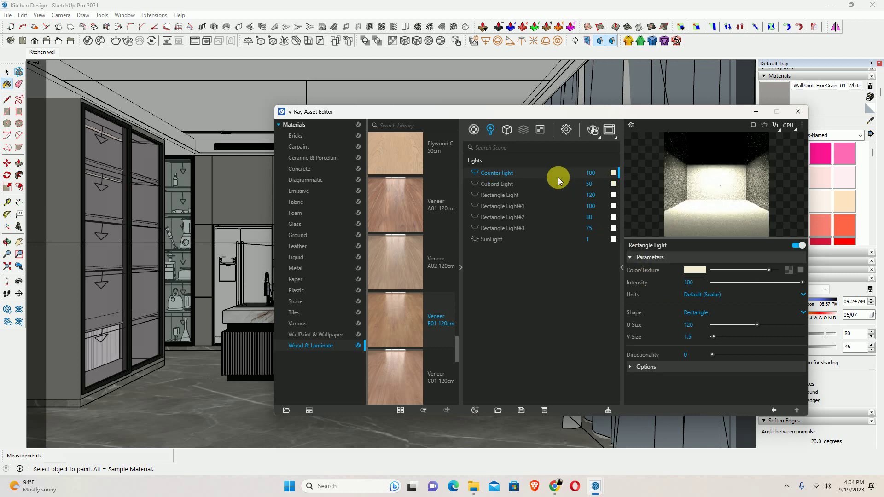
click(798, 112)
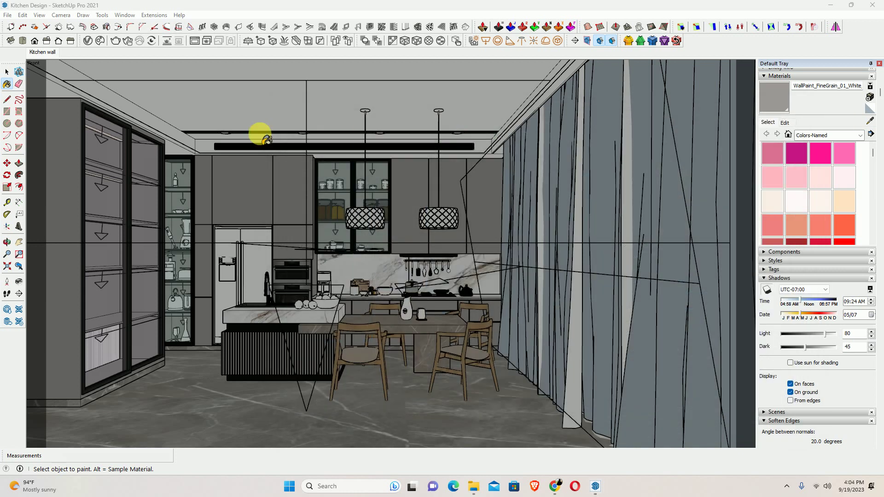
click(88, 40)
Step: Switch the render settings' denoiser to V-Ray
click(569, 130)
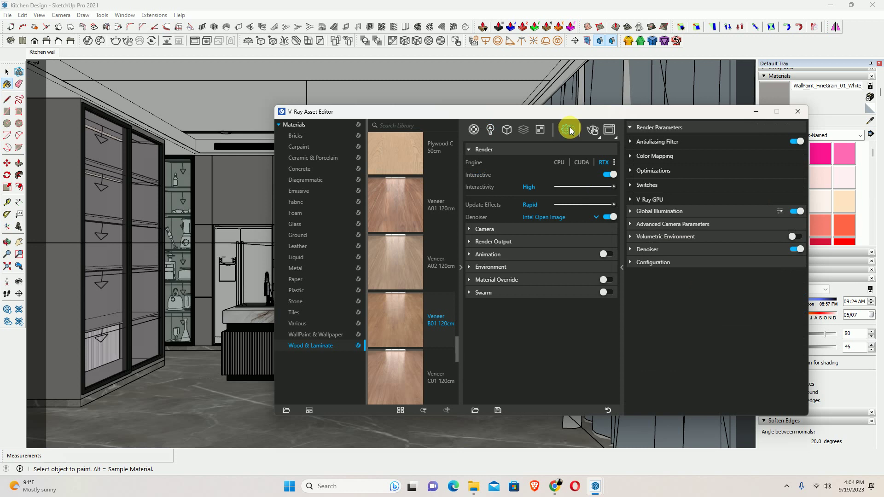
drag(554, 112, 395, 107)
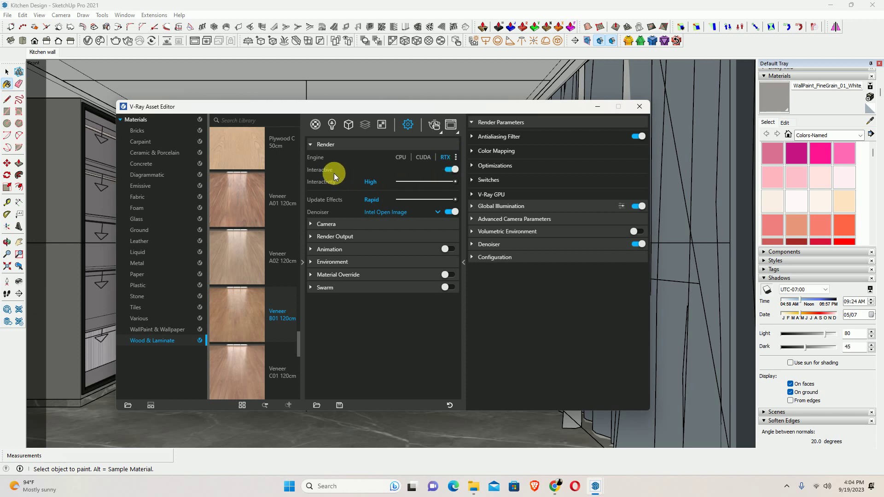
click(371, 210)
click(377, 222)
Step: Set render output width 1800 and height 1500, ending at 2667 × 1500
click(344, 238)
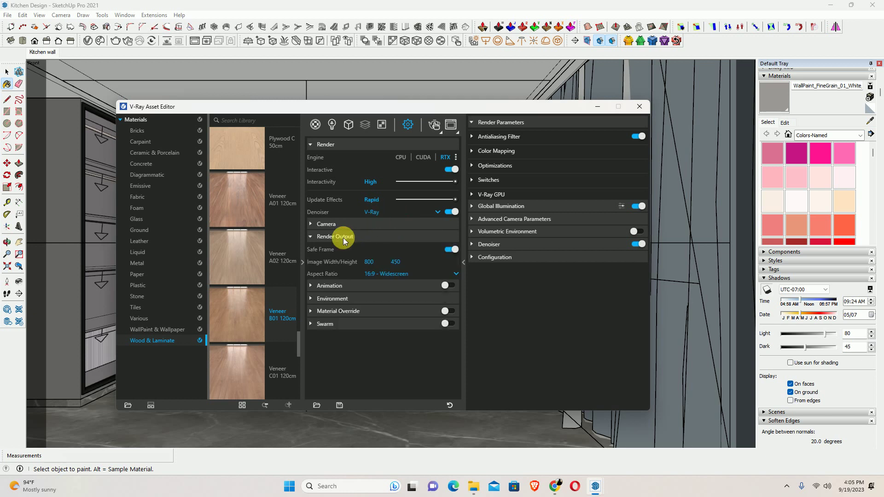
click(369, 263)
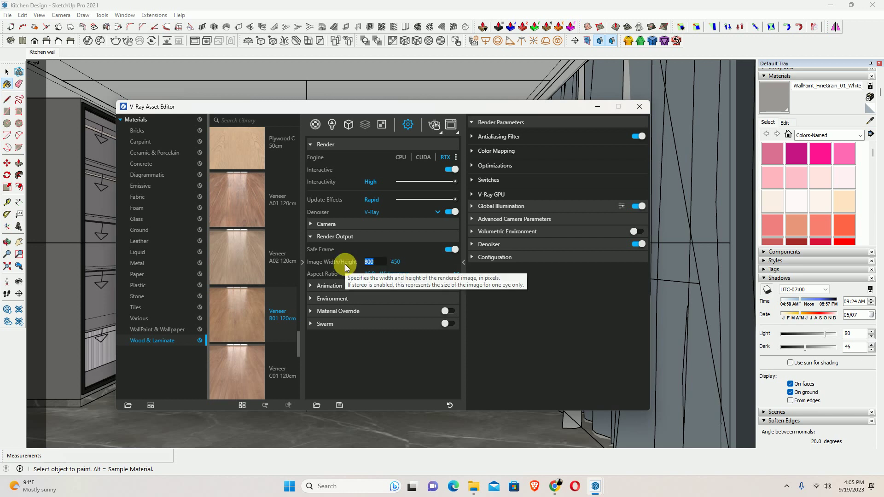
text(1800)
key(Return)
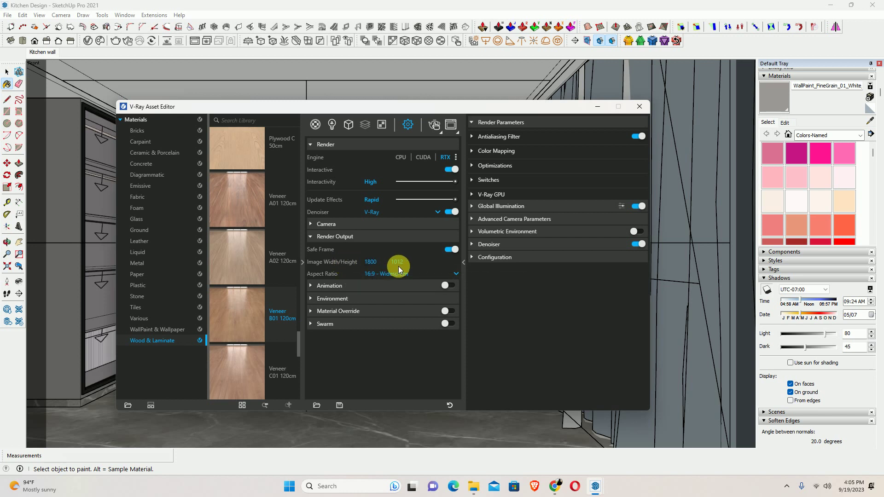
click(409, 266)
text(15)
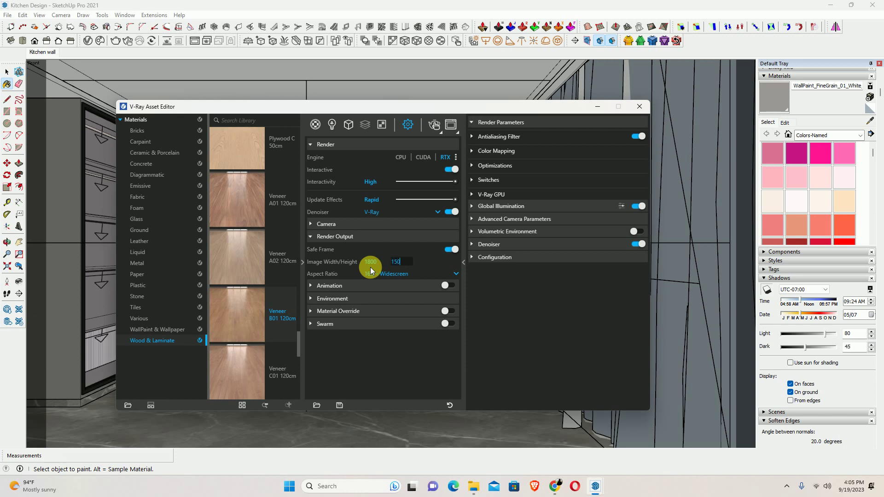
text(0)
key(Return)
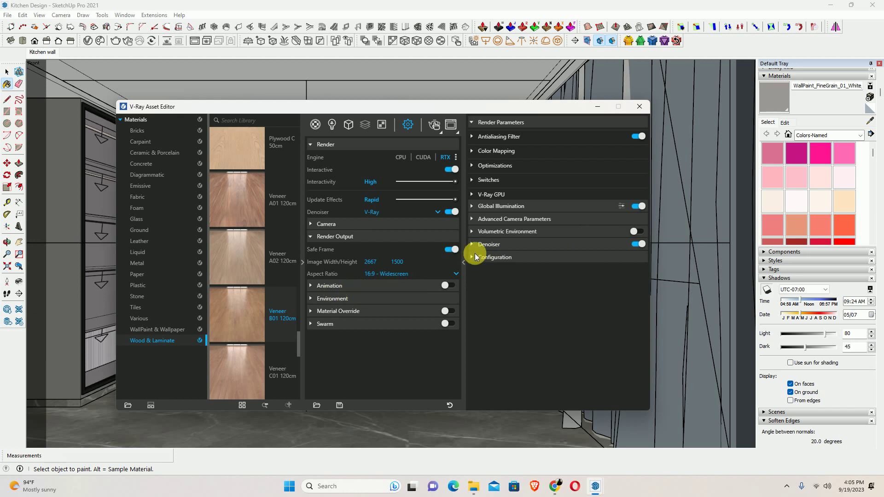
Step: Turn on the volumetric environment and browse the global illumination settings
click(639, 231)
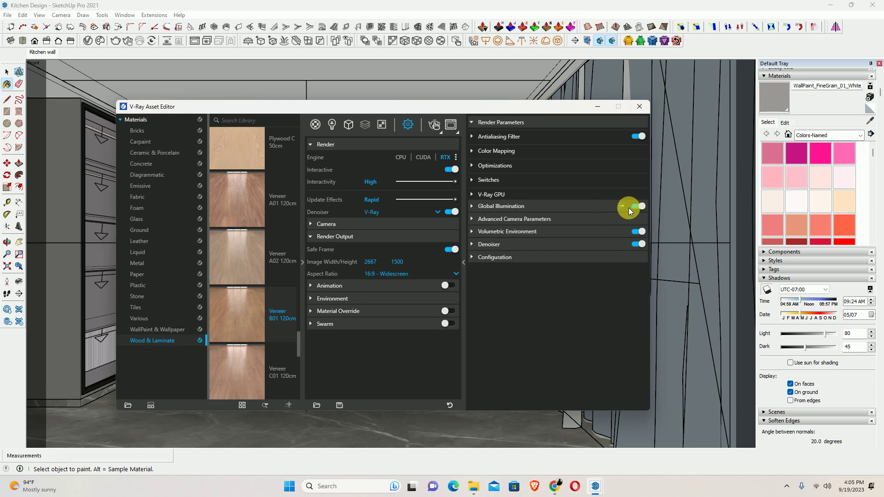
click(463, 204)
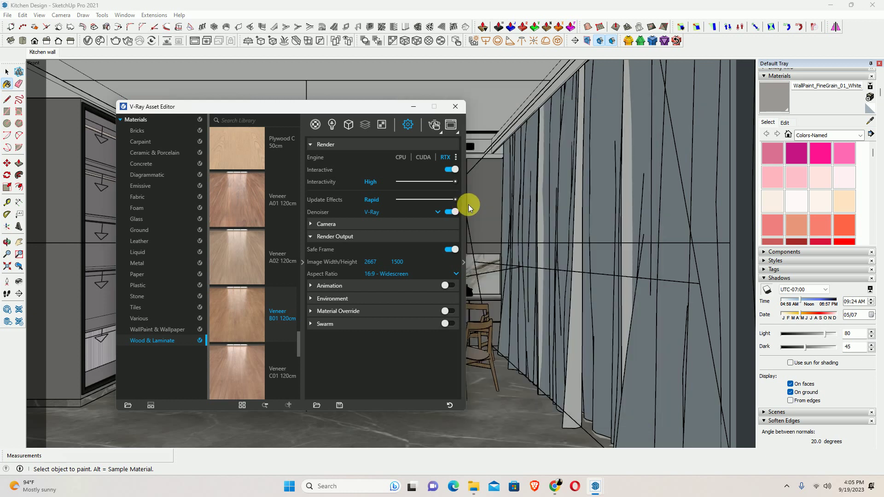
click(463, 237)
click(471, 206)
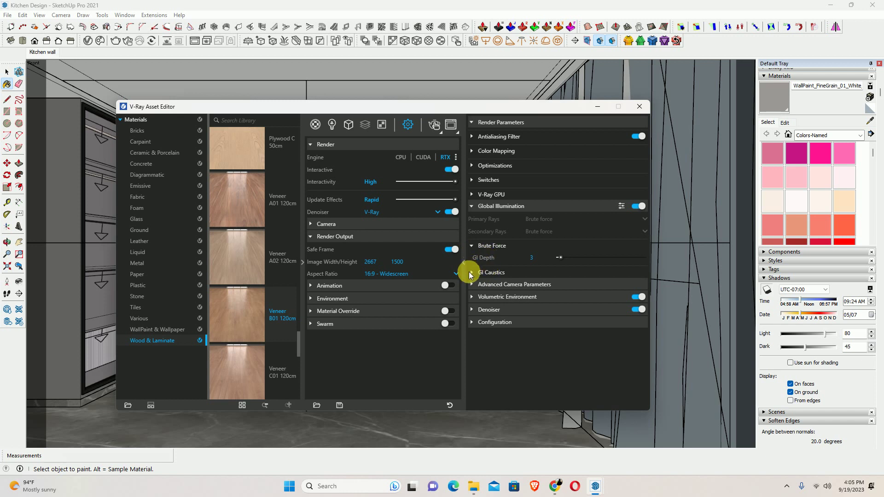
click(476, 274)
click(476, 275)
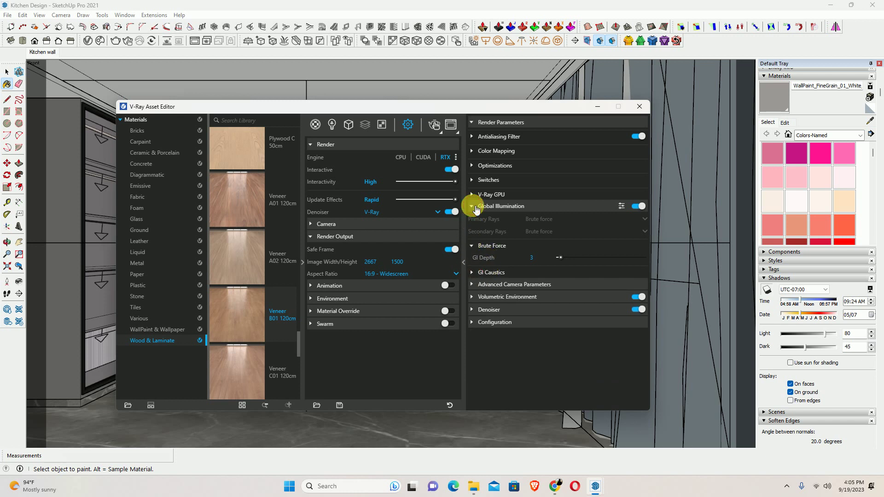
click(473, 206)
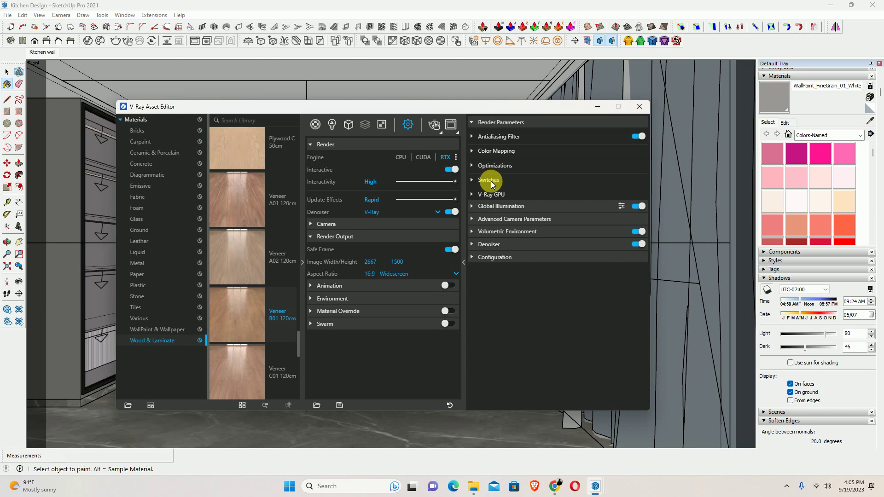
Step: Render the kitchen at 2667 × 1500 and inspect the island and table at 100%
click(435, 125)
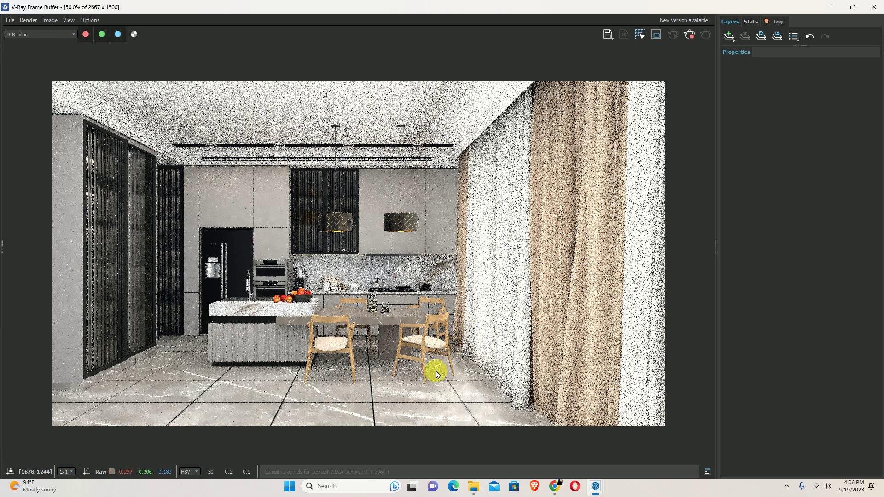
double_click(220, 345)
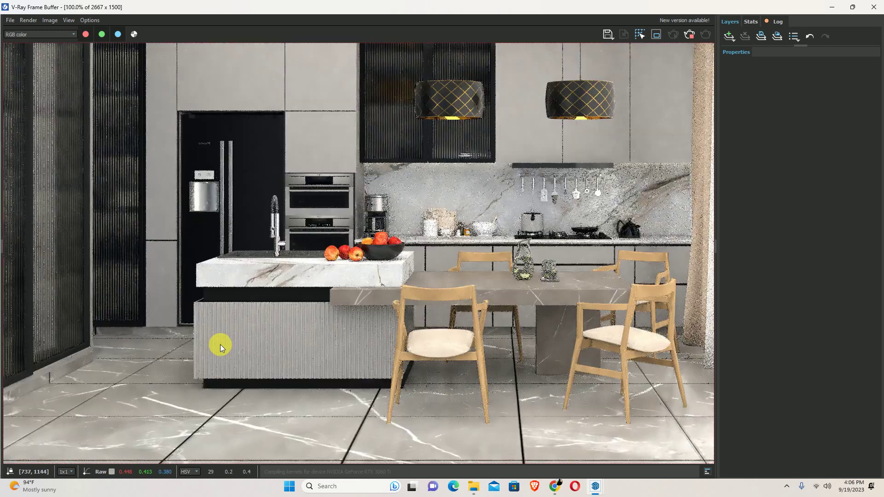
middle_drag(371, 291, 356, 347)
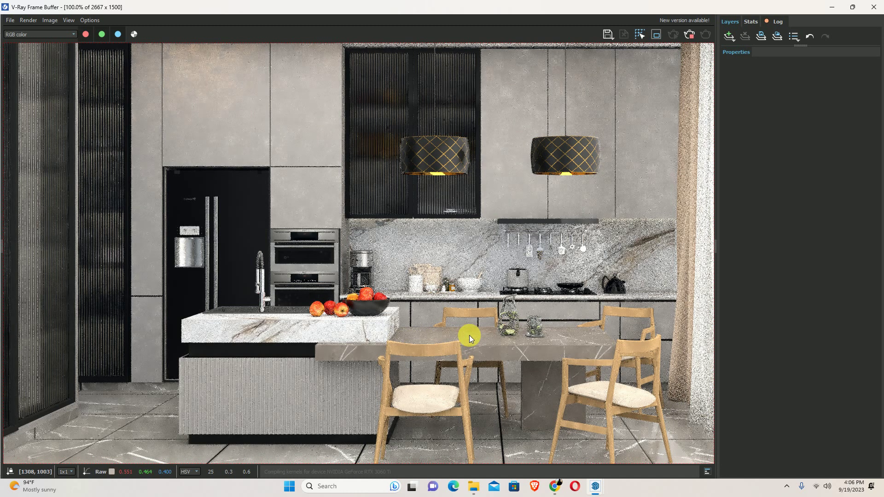
scroll(473, 338, down, 2)
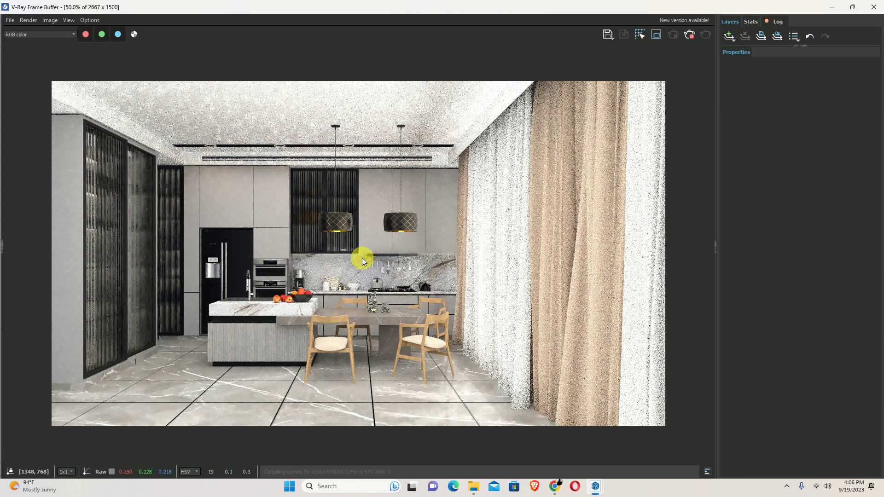
Step: Inspect the finished render up close, including the pendant lamps, then close the V-Ray windows
double_click(324, 250)
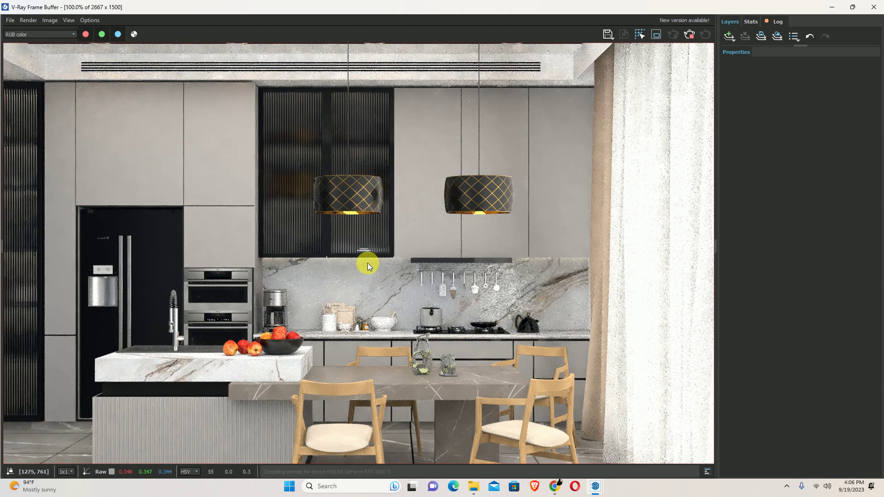
scroll(368, 264, down, 1)
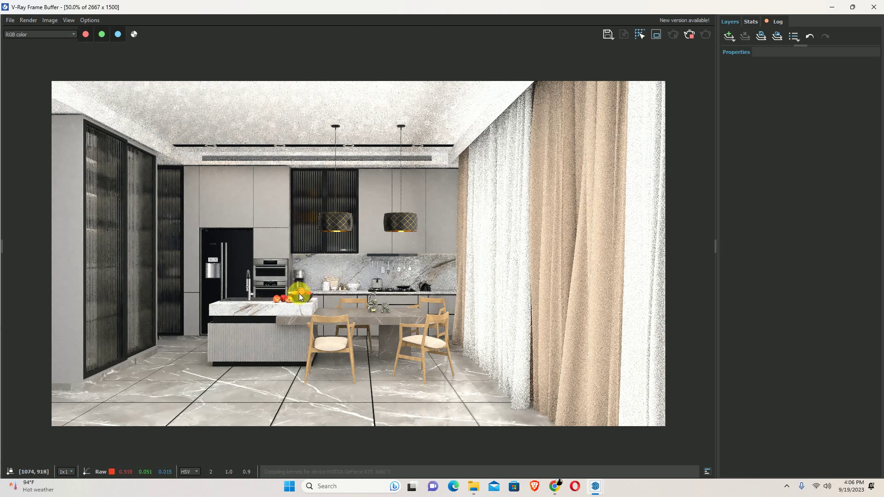
double_click(346, 316)
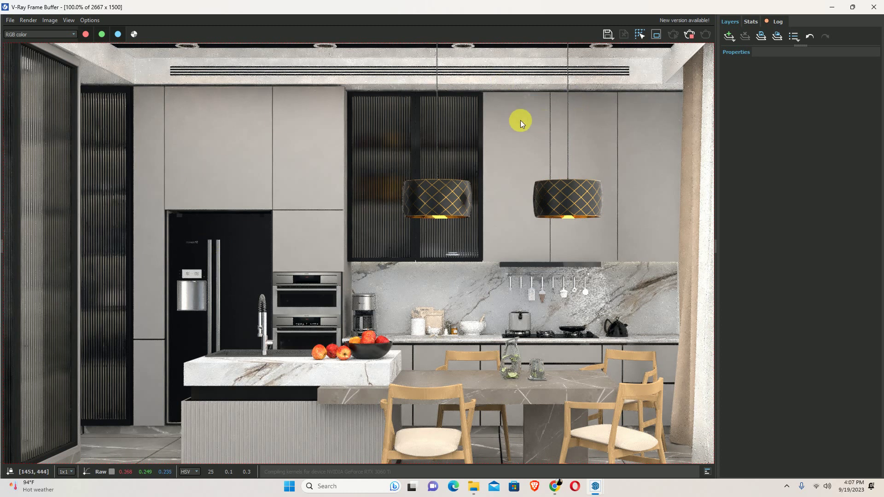
middle_drag(435, 135, 449, 156)
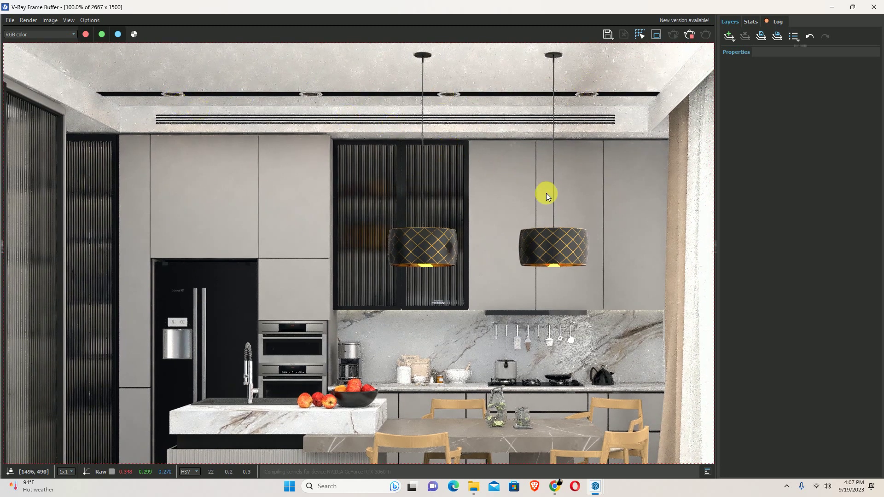
scroll(391, 239, down, 2)
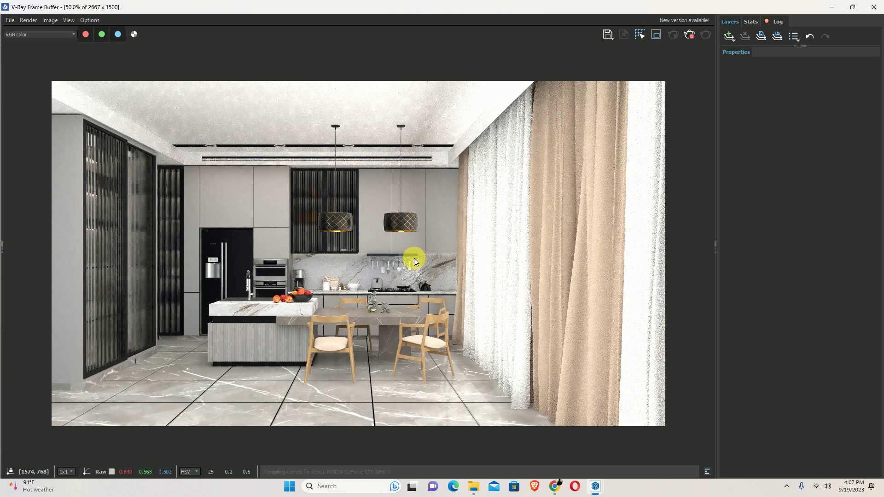
click(874, 7)
click(640, 106)
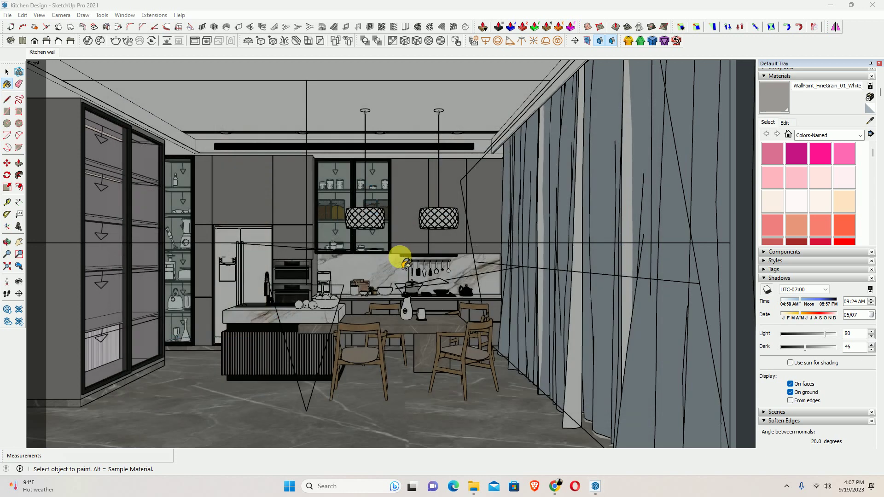
Step: Orbit down onto the counters, select the vase and cups, and turn off scene shadows
scroll(316, 297, up, 3)
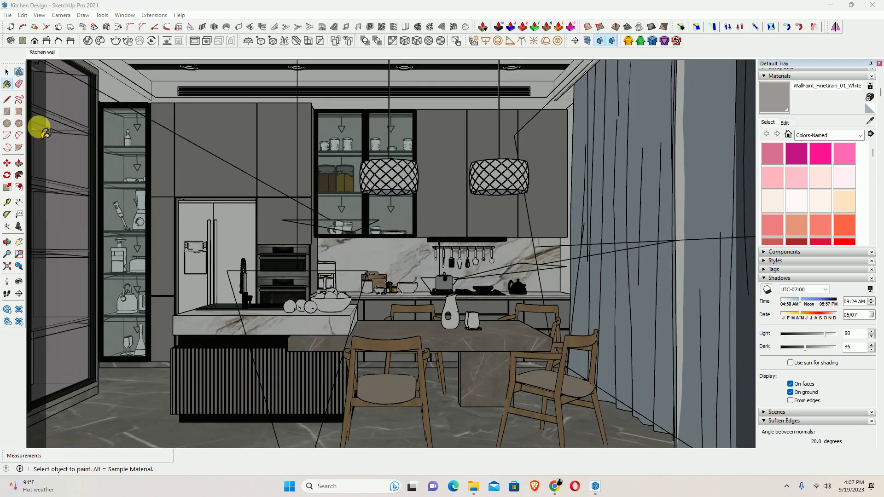
click(7, 72)
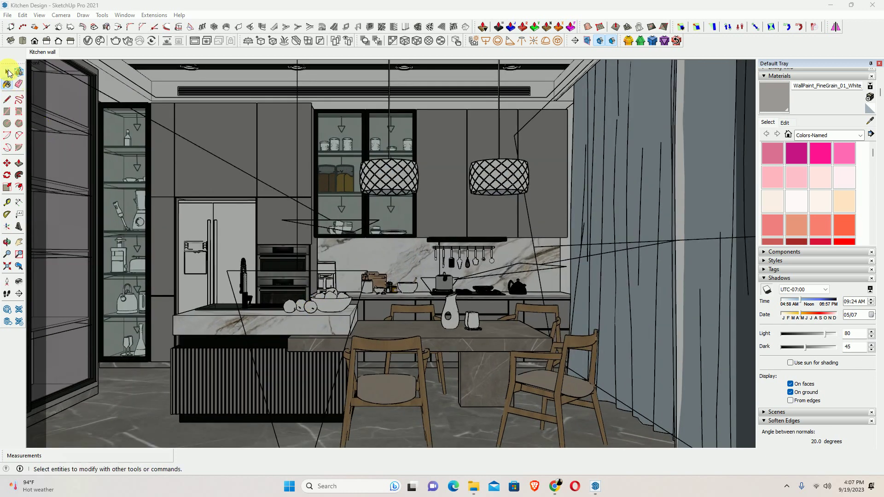
click(331, 304)
middle_drag(331, 304, 298, 411)
scroll(335, 370, up, 2)
scroll(472, 359, up, 1)
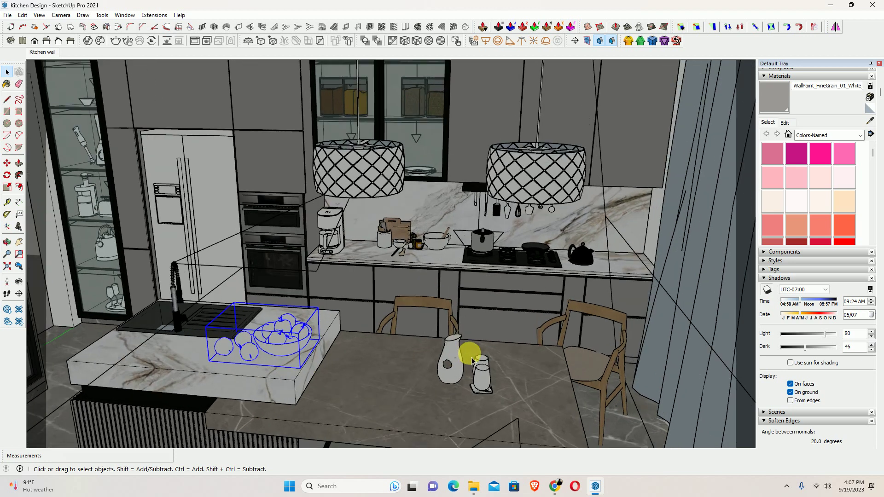
click(454, 364)
key(m)
scroll(464, 408, up, 2)
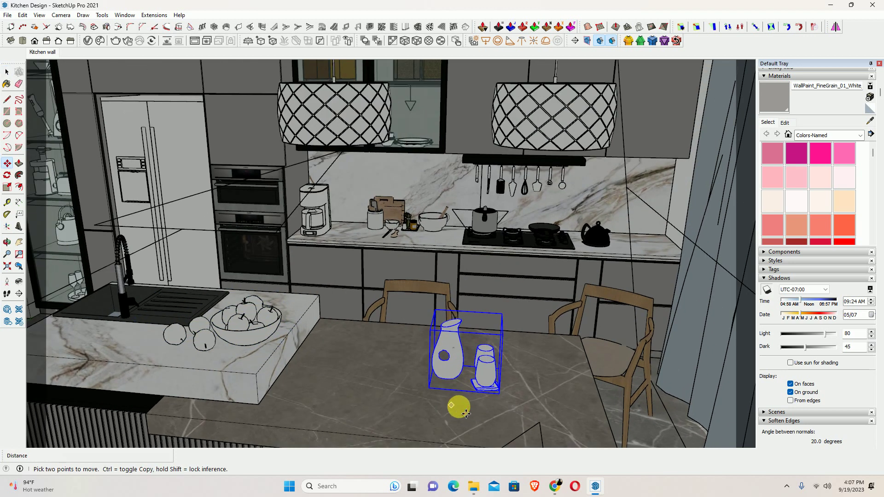
click(41, 15)
click(40, 15)
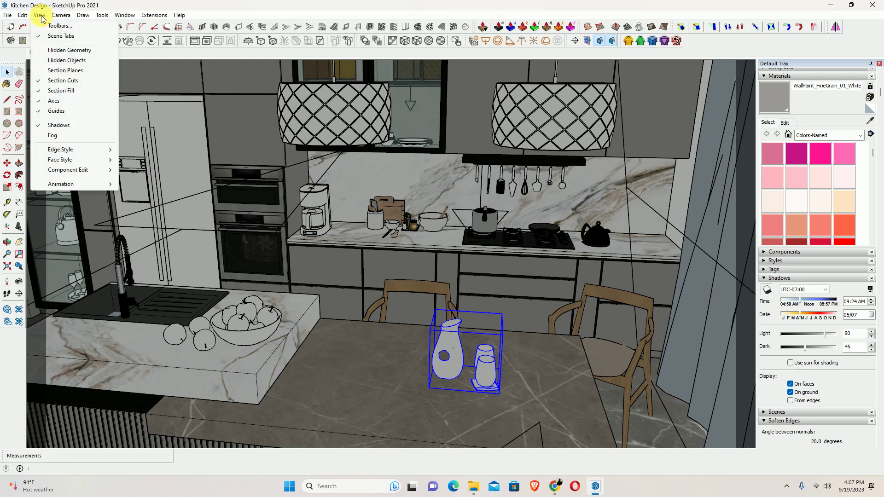
click(59, 125)
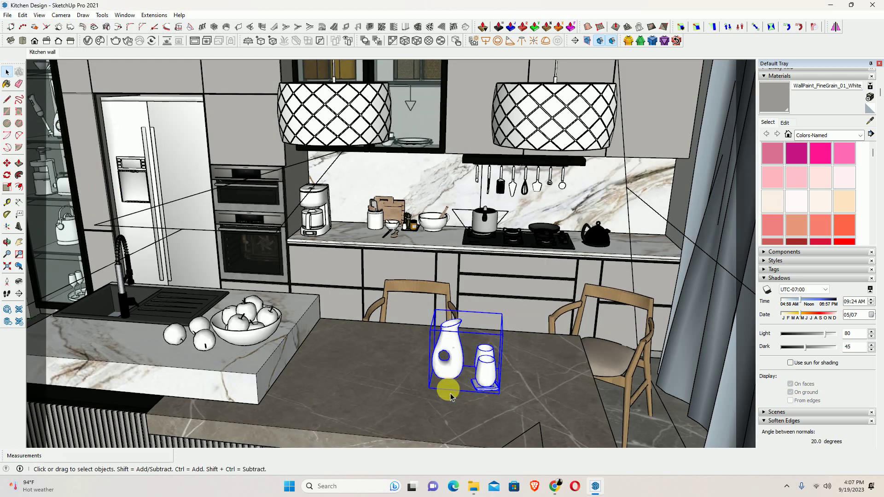
Step: Shift the vase and cups right and move the fruit bowl onto the dining table
key(m)
drag(443, 409, 479, 412)
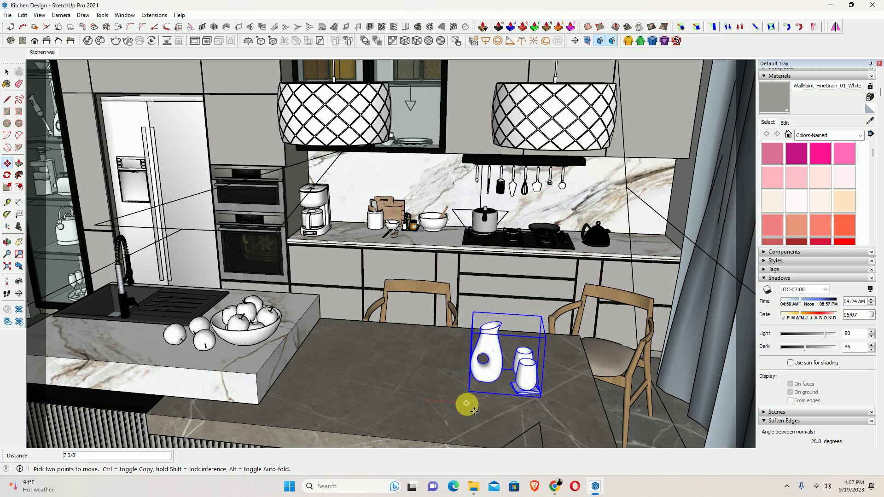
click(478, 412)
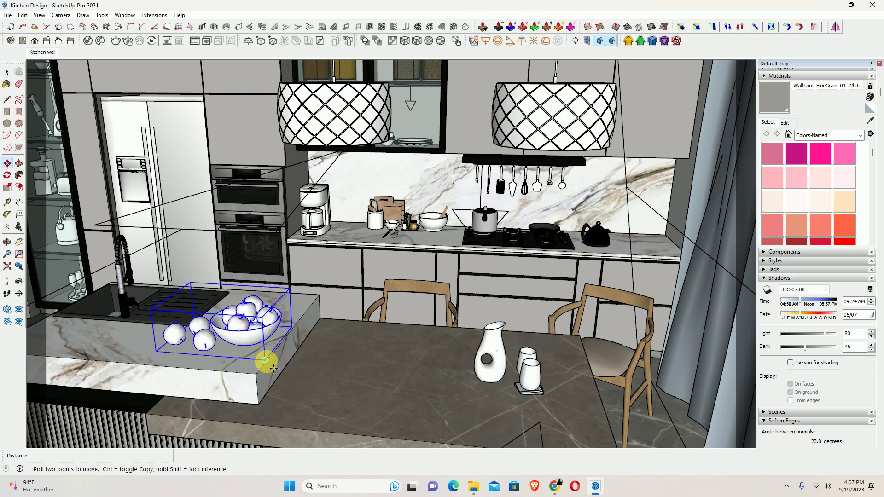
drag(278, 369, 419, 401)
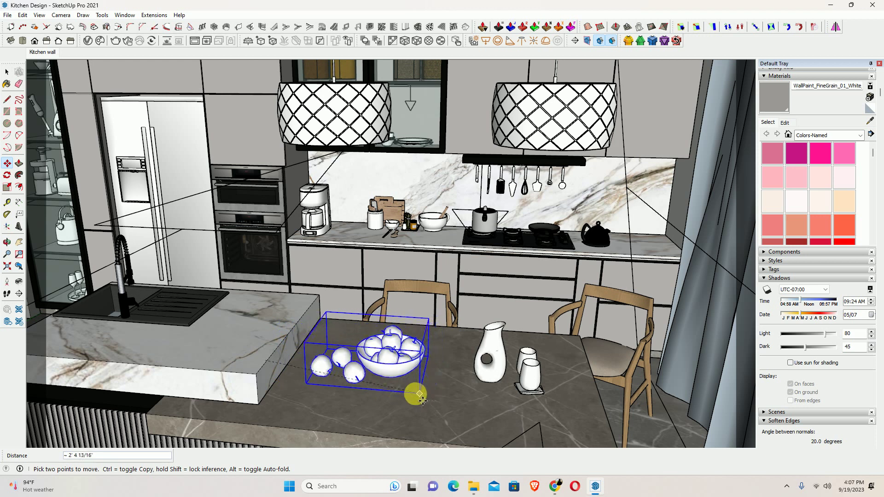
click(419, 401)
mouse_move(484, 389)
mouse_down()
mouse_move(487, 417)
mouse_move(469, 414)
mouse_up()
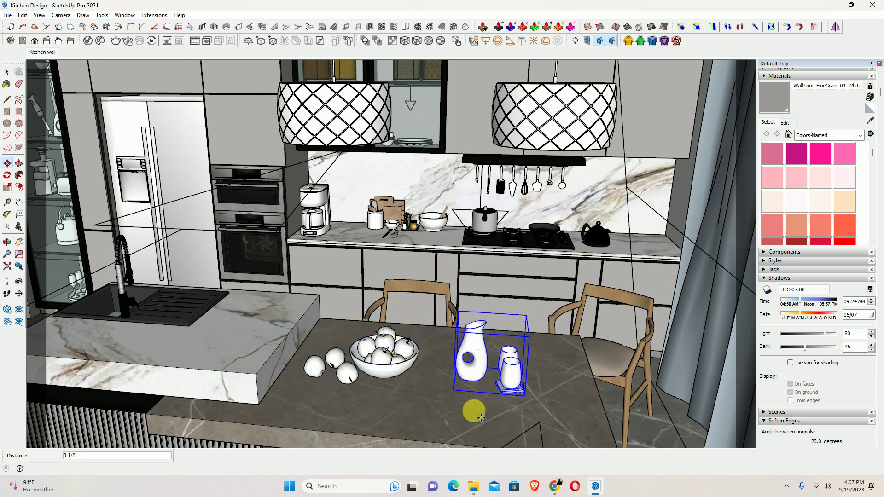
key(space)
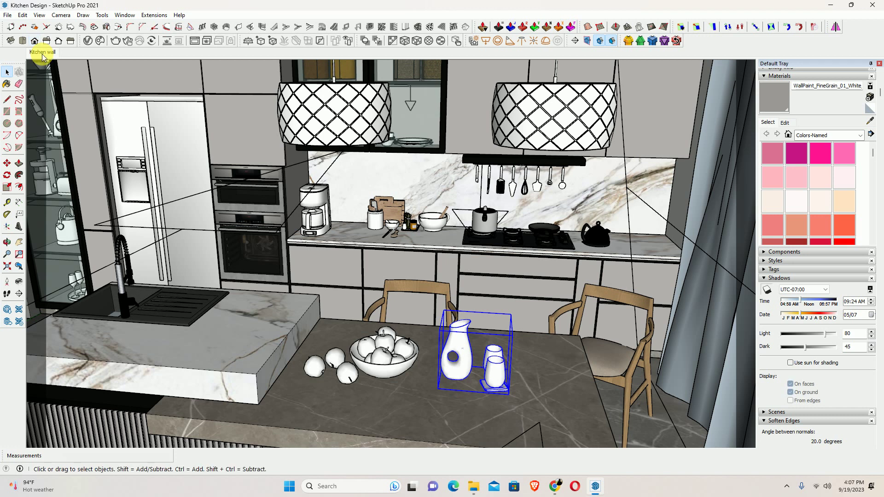
Step: Switch to the Kitchen wall scene and lower the camera eye height to 4 feet
click(42, 53)
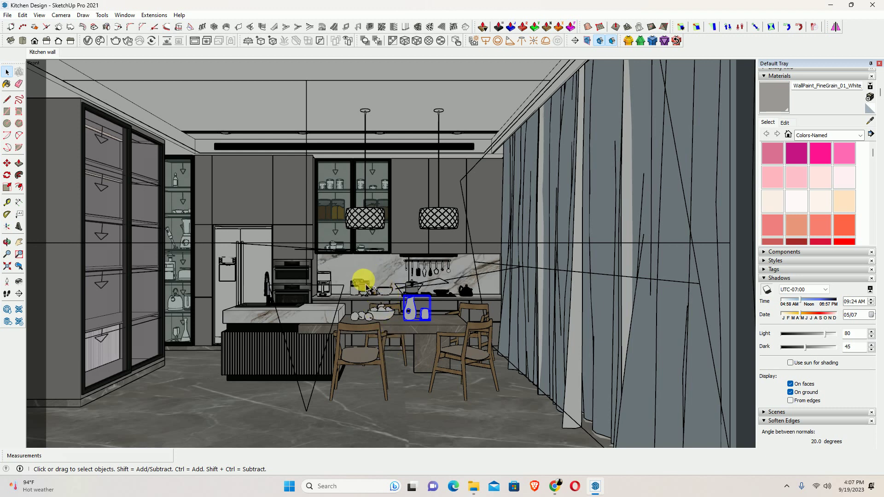
key(o)
drag(365, 277, 353, 279)
key(space)
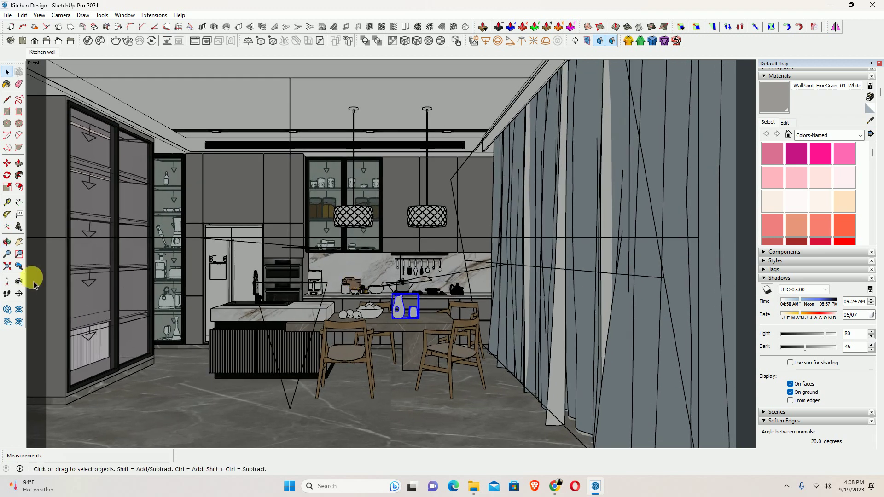
click(19, 283)
text(4)
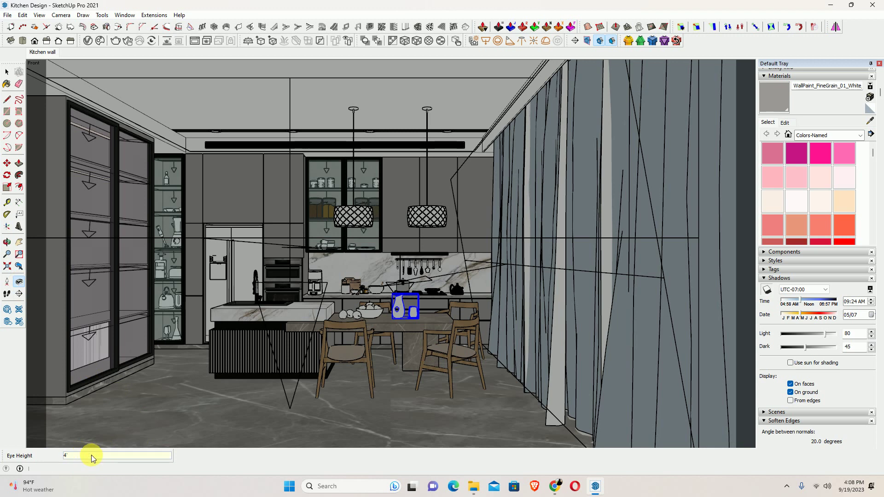
key(Return)
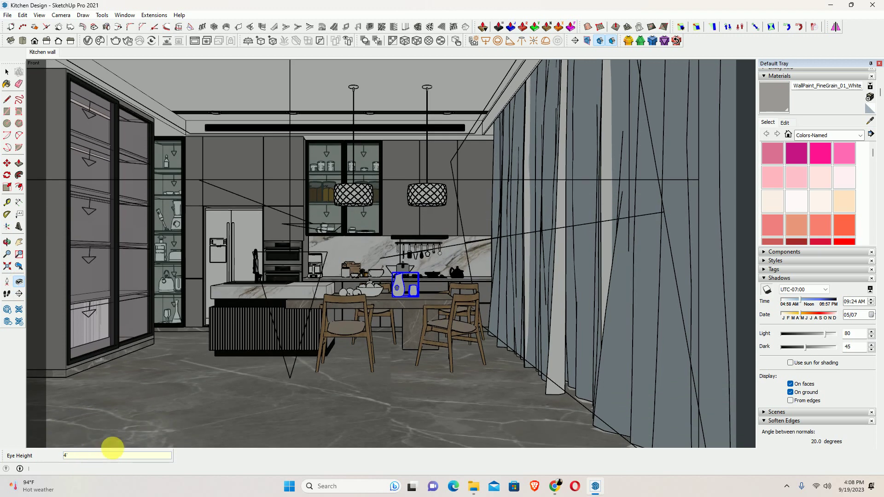
key(space)
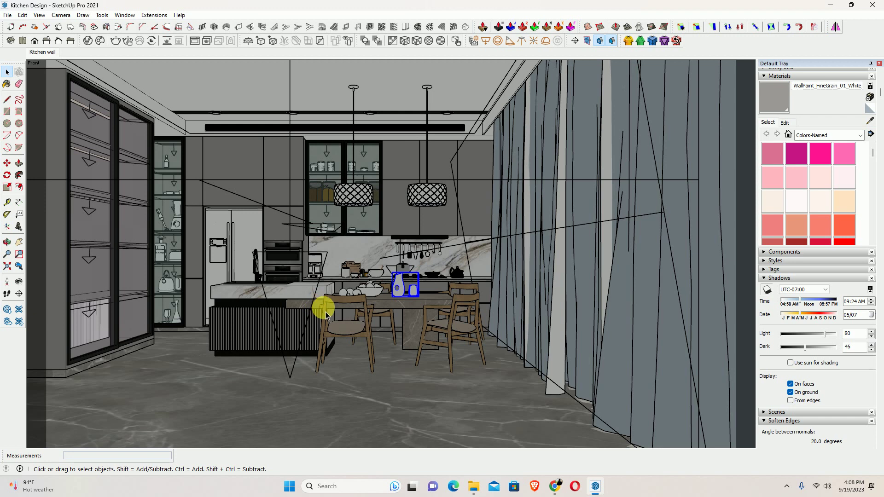
Step: Zoom in and orbit slightly for a wider front kitchen view, clearing the vase selection
key(z)
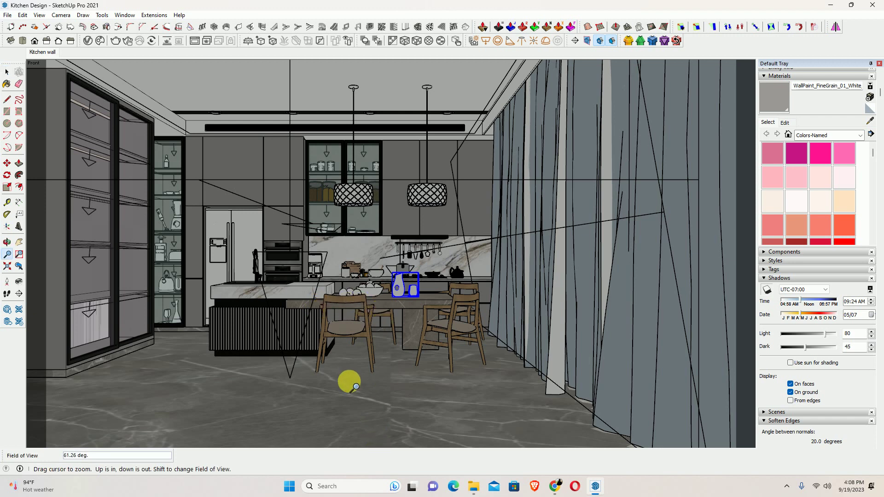
mouse_move(356, 387)
mouse_down()
mouse_move(353, 359)
mouse_move(373, 353)
mouse_move(390, 364)
mouse_move(397, 351)
mouse_move(409, 365)
mouse_up()
key(o)
key(space)
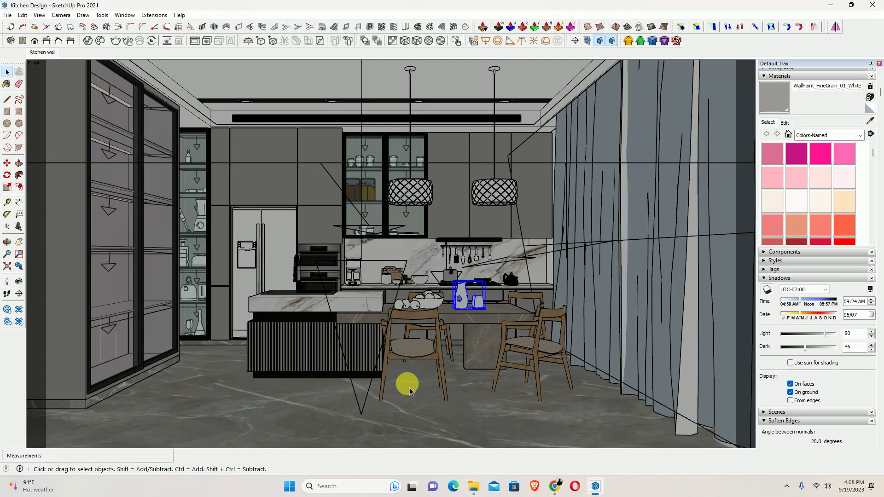
click(406, 392)
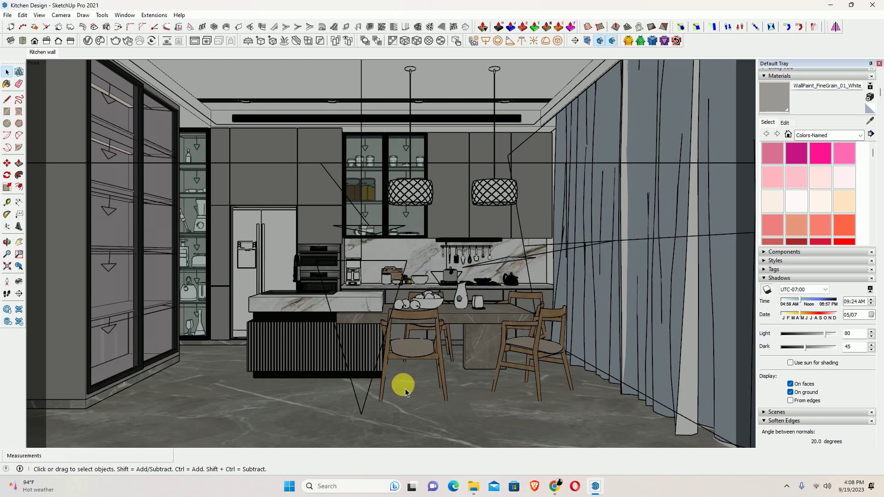
key(o)
mouse_move(438, 421)
mouse_down()
mouse_move(410, 387)
mouse_move(433, 407)
mouse_up()
key(z)
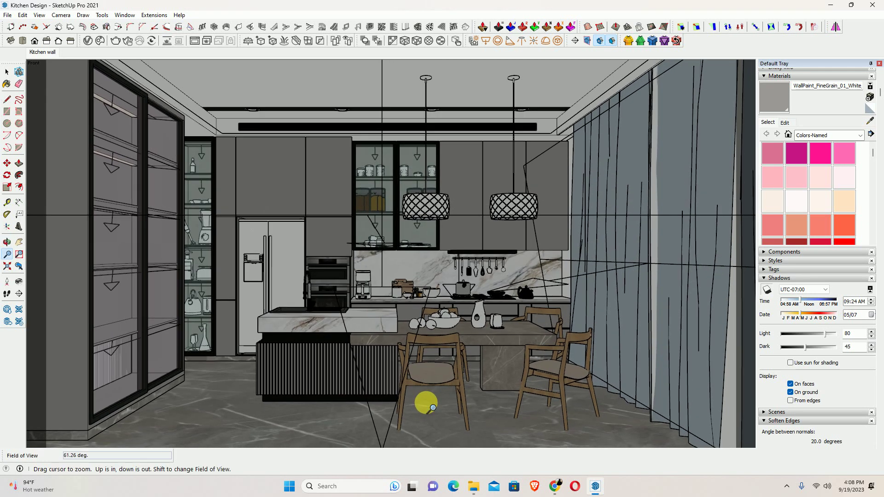
key(space)
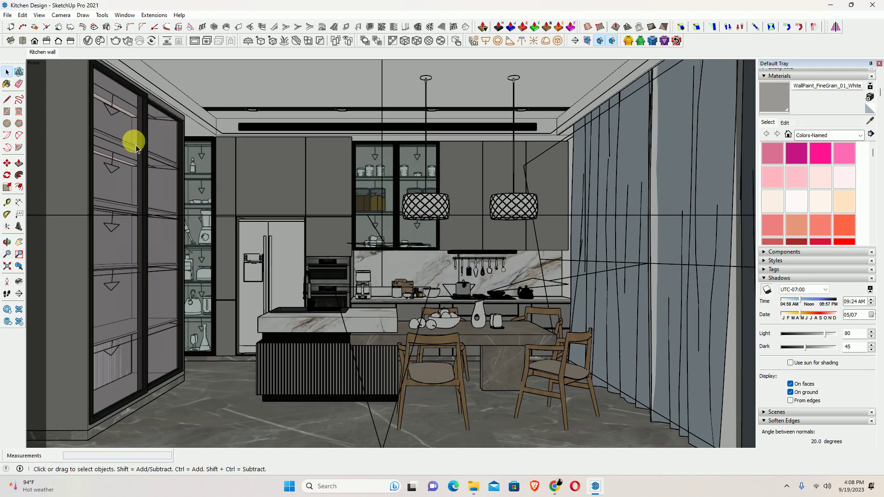
Step: Update the Kitchen wall scene with the current camera and switch to two-point perspective
right_click(41, 52)
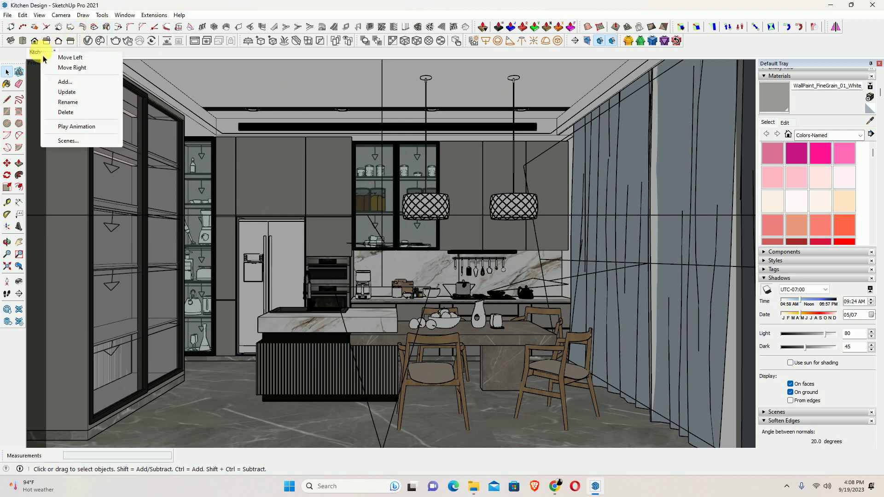
click(67, 93)
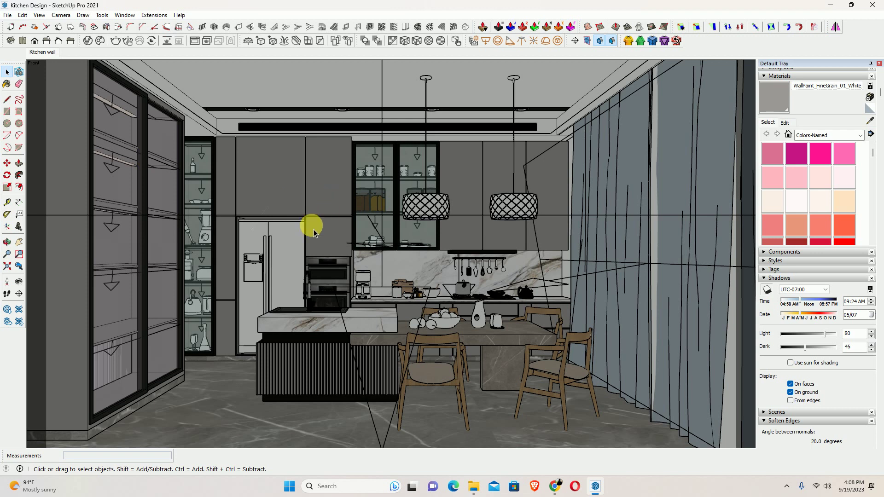
click(62, 15)
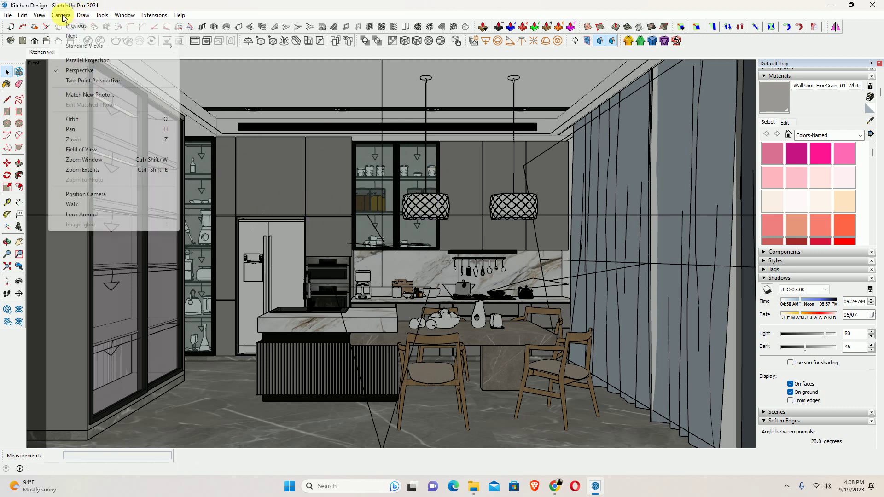
click(74, 81)
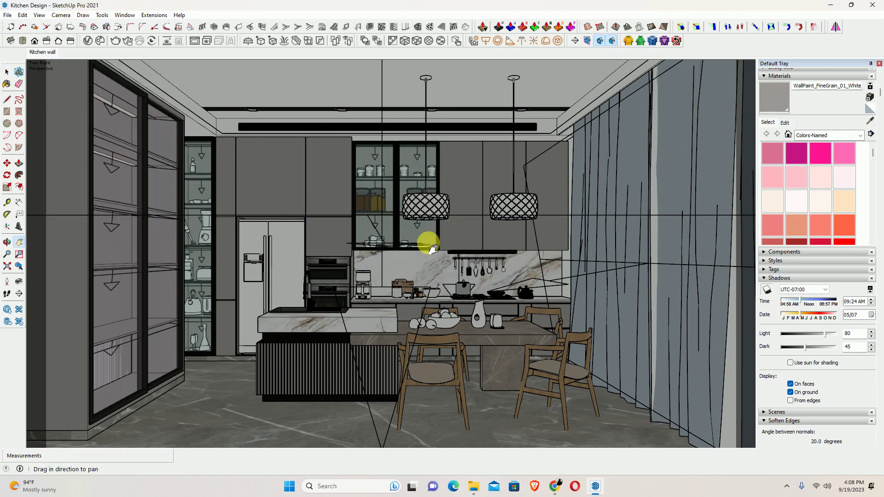
Step: Start a V-Ray interactive render of the two-point-perspective Kitchen wall view
click(128, 42)
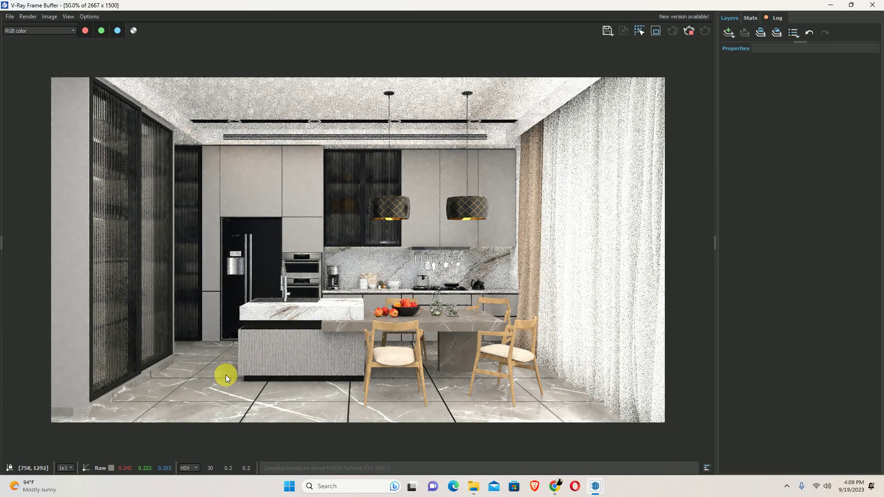
Step: Inspect the finishing kitchen render at 100% around the island and table, then zoom back to 50%
double_click(386, 356)
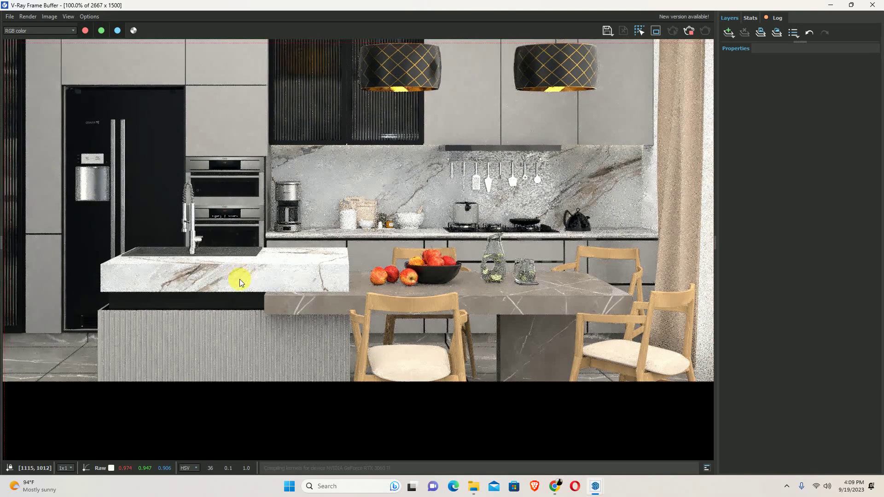
middle_drag(231, 264, 236, 320)
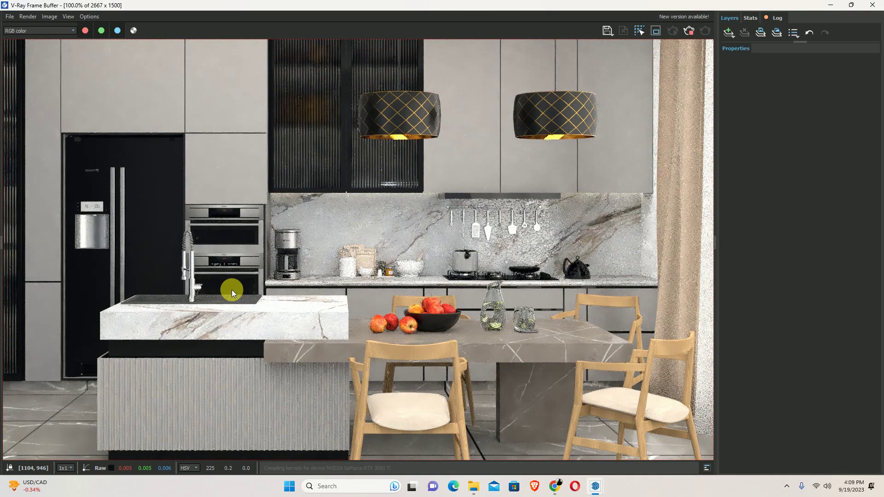
scroll(244, 290, down, 2)
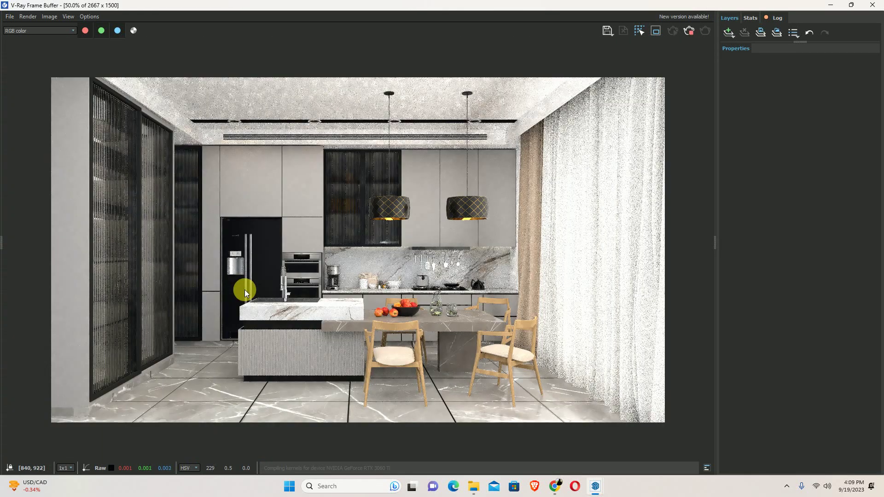
scroll(266, 284, up, 2)
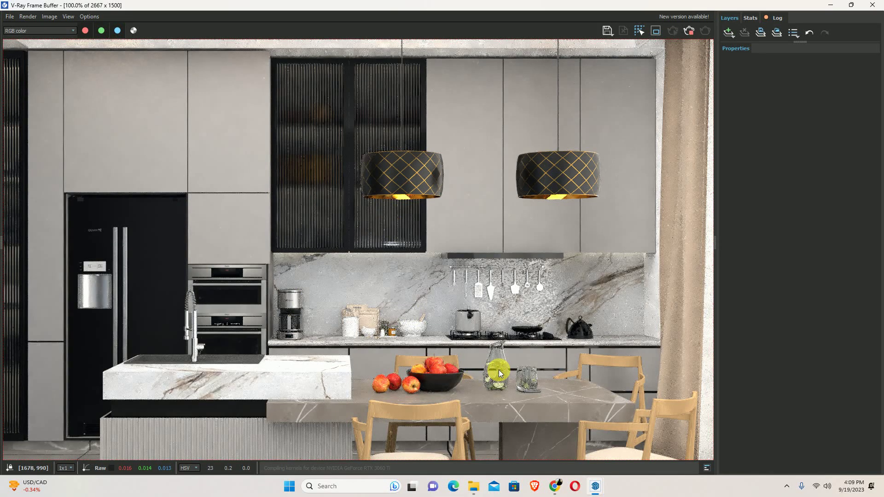
scroll(565, 400, down, 2)
scroll(447, 350, up, 2)
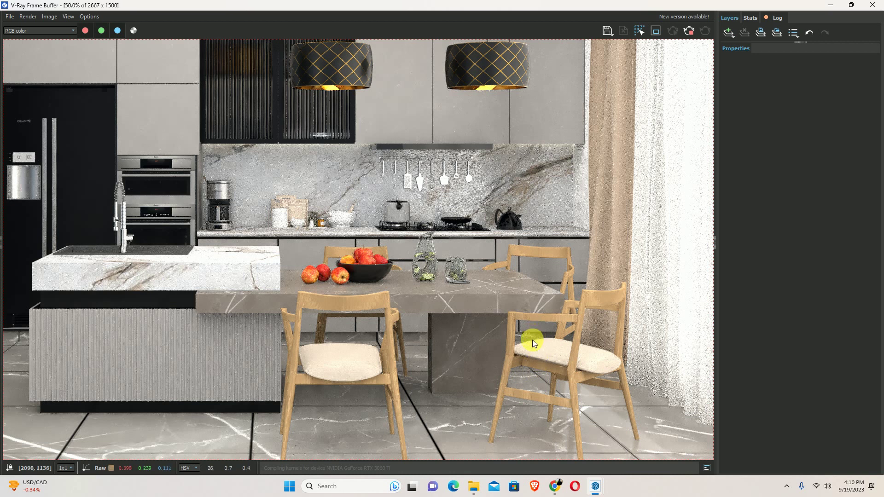
scroll(532, 343, down, 2)
scroll(414, 368, up, 2)
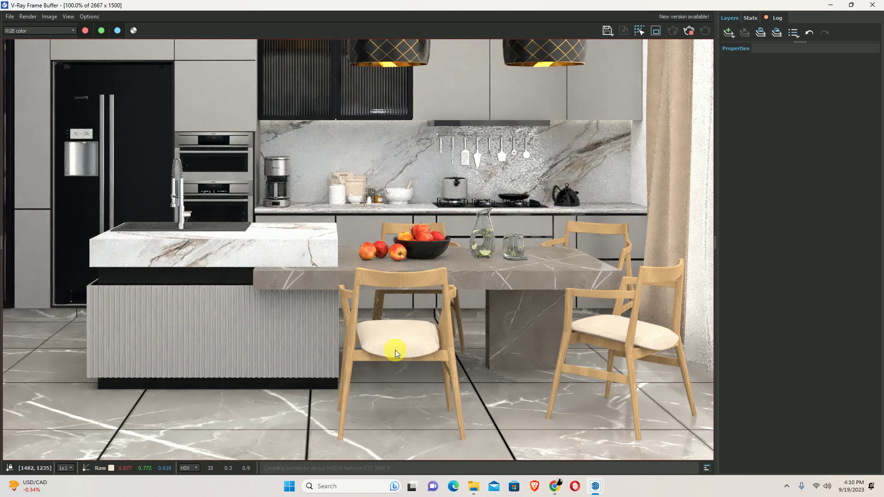
scroll(391, 296, down, 2)
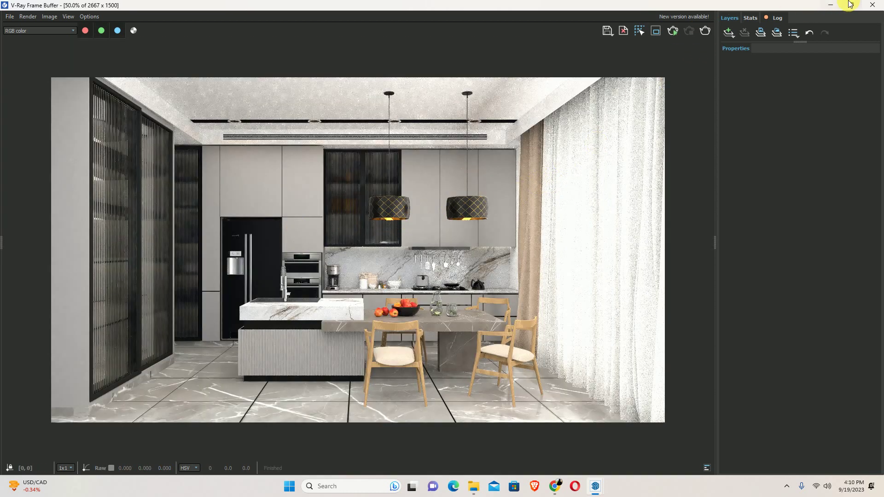
Step: Sample the chair-seat material and lighten its colour to pale grey in V-Ray
click(873, 5)
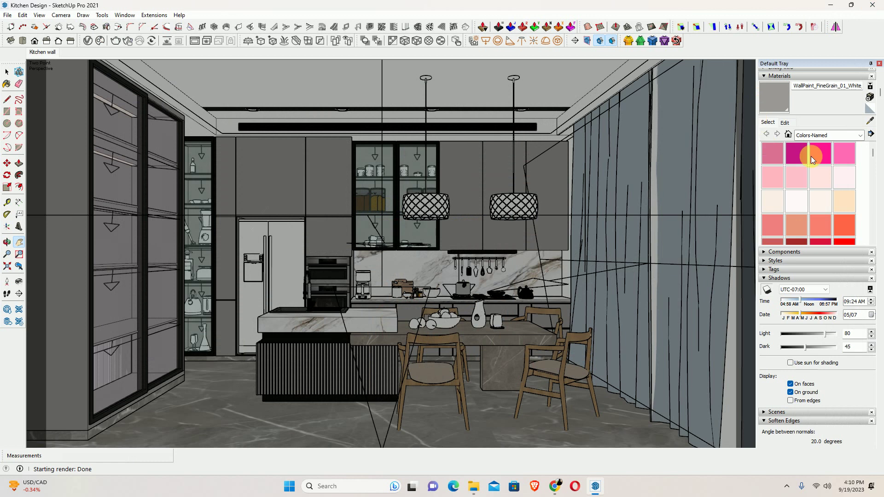
click(870, 121)
click(430, 371)
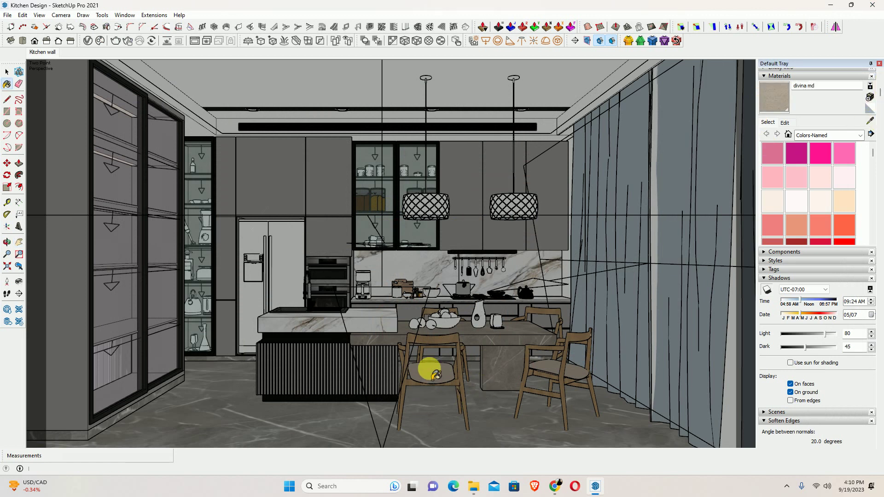
click(90, 41)
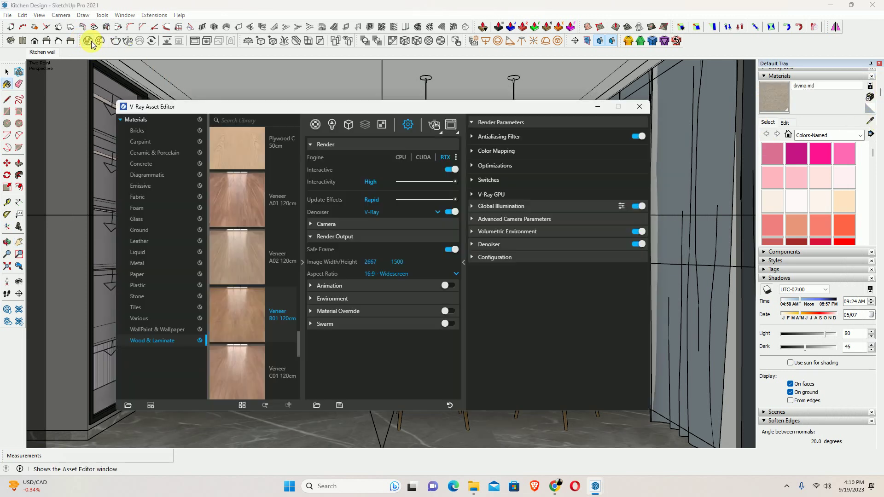
click(540, 278)
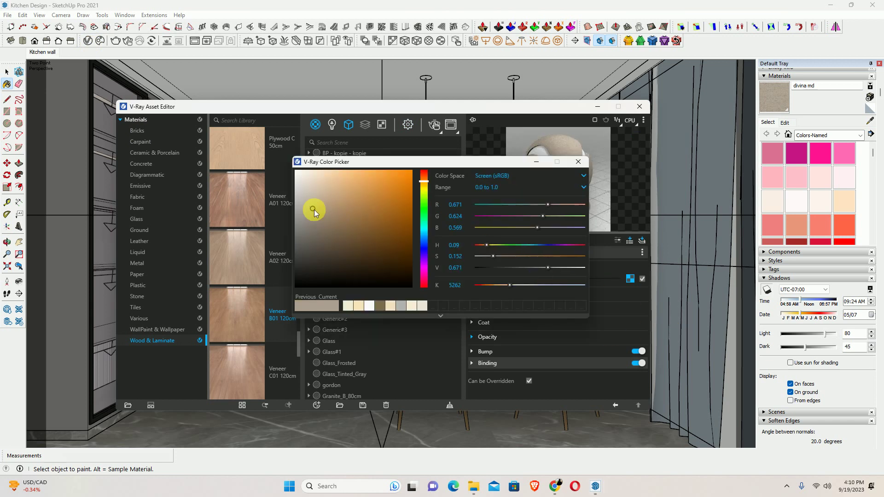
drag(314, 213, 299, 194)
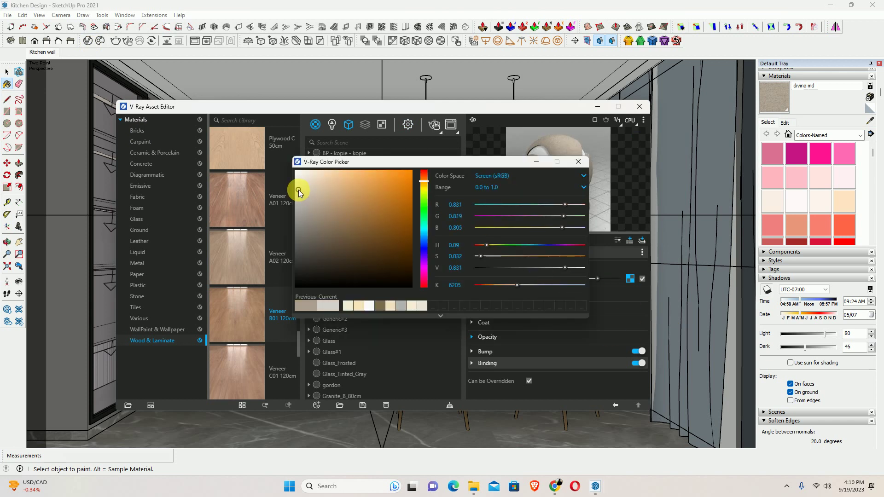
click(308, 189)
click(578, 162)
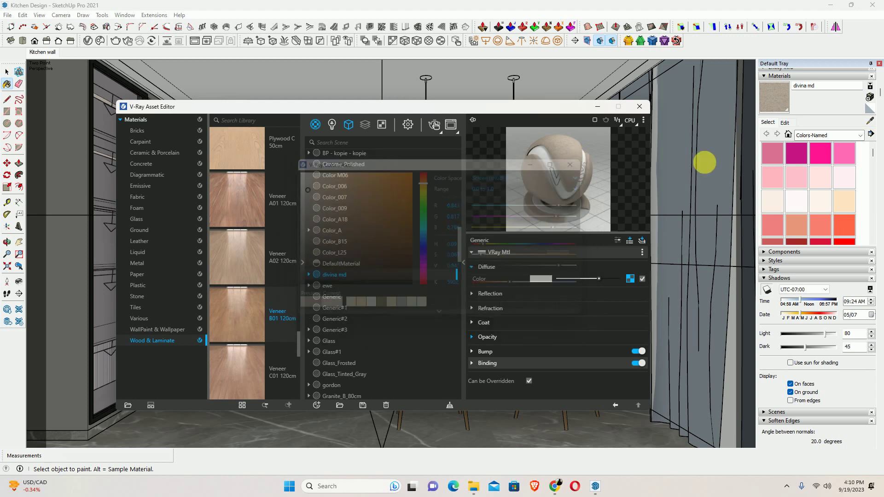
Step: Set divina md's HLS picker to L 89 and S 30, then close the Asset Editor
click(784, 122)
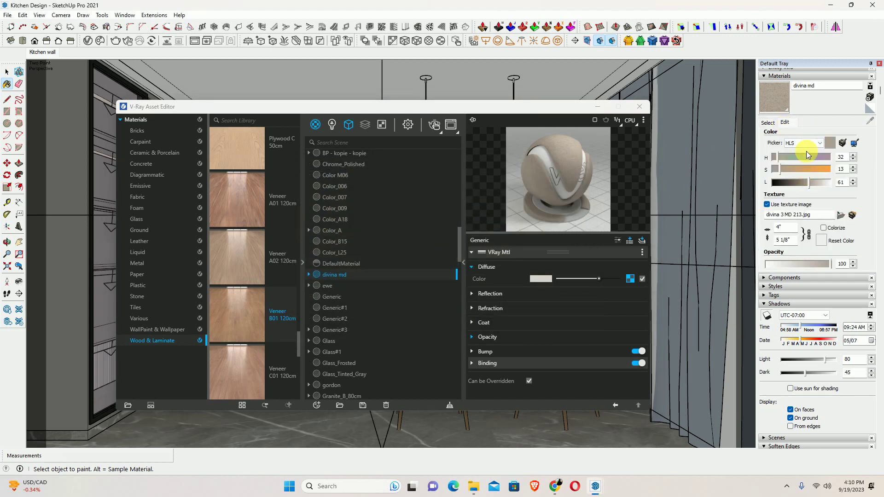
click(804, 143)
click(801, 151)
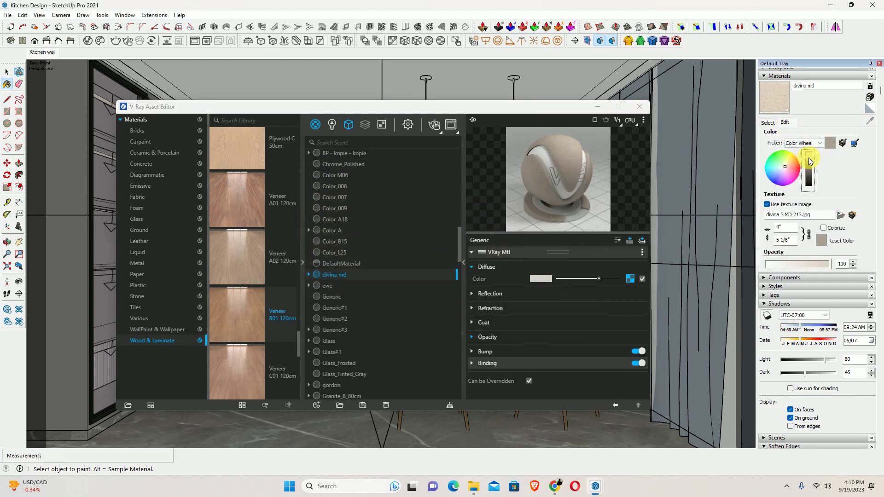
click(804, 143)
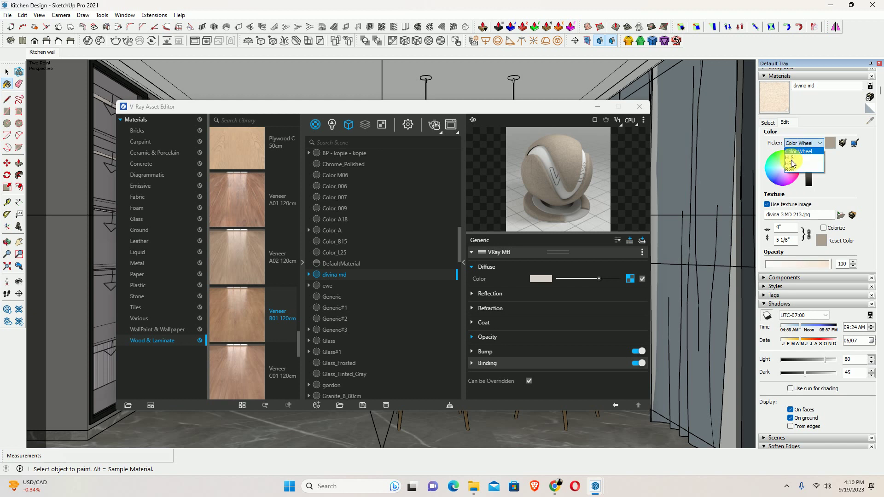
click(790, 159)
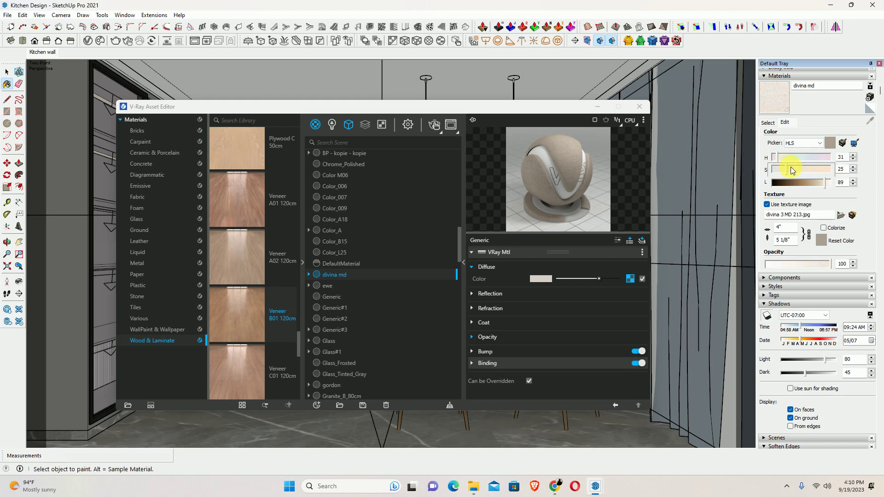
click(792, 171)
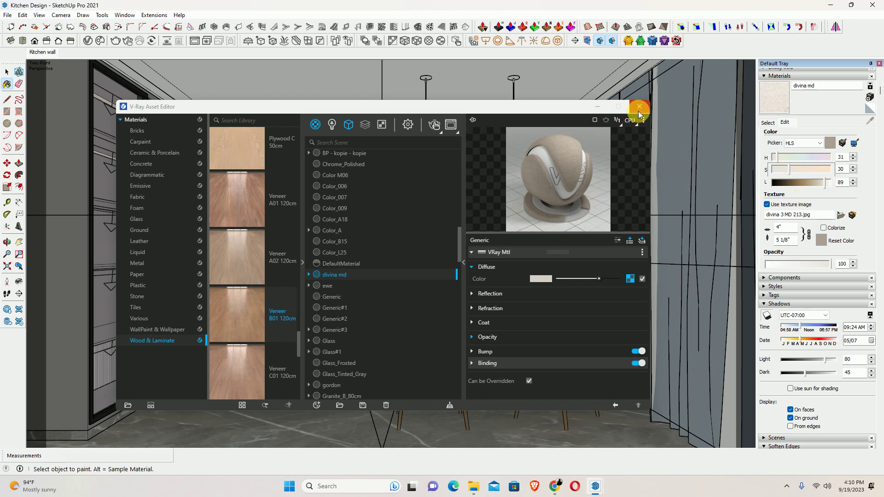
click(639, 106)
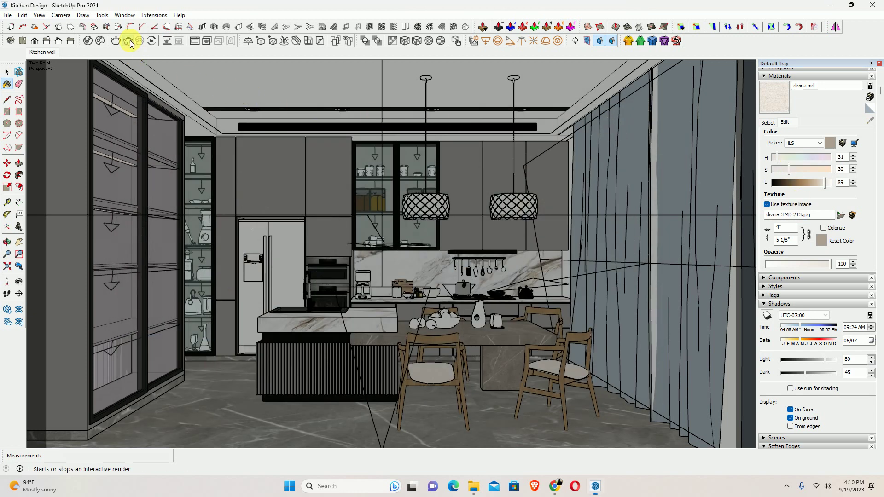
Step: Render the kitchen, check the chairs at full size, then close the Frame Buffer
click(130, 40)
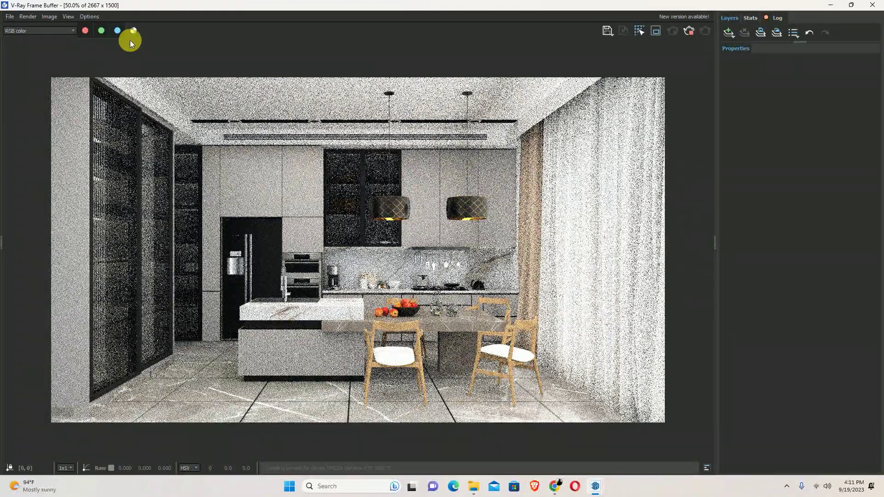
double_click(403, 360)
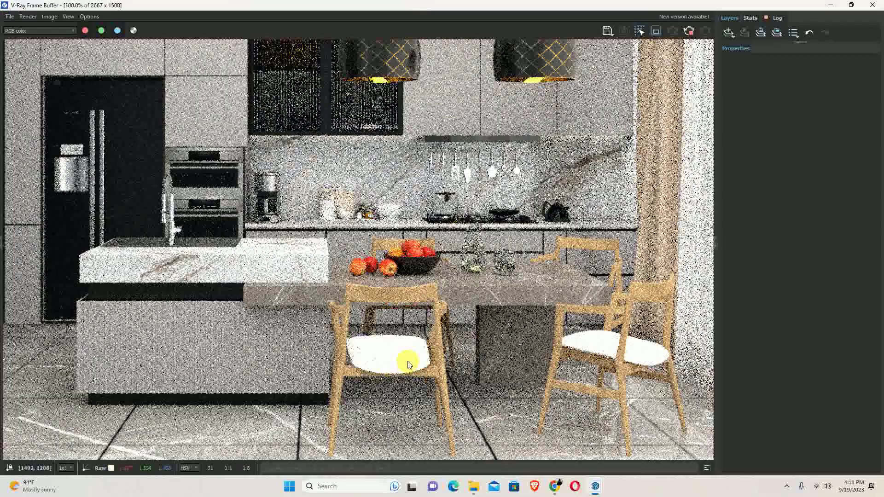
double_click(357, 343)
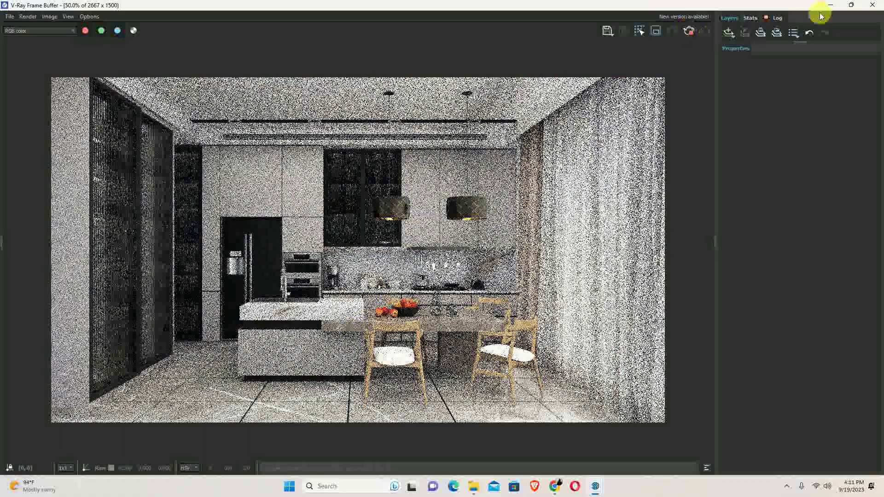
click(878, 5)
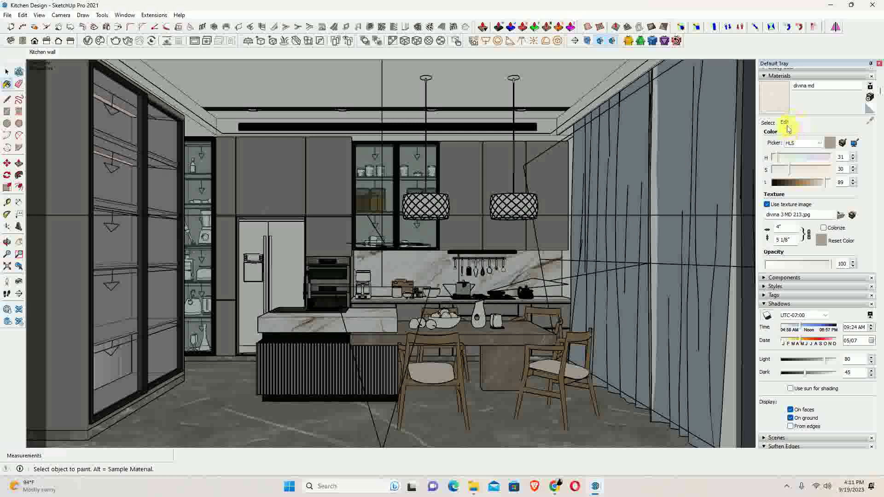
Step: Darken divina md slightly with the colour wheel brightness bar and render the kitchen again
click(789, 143)
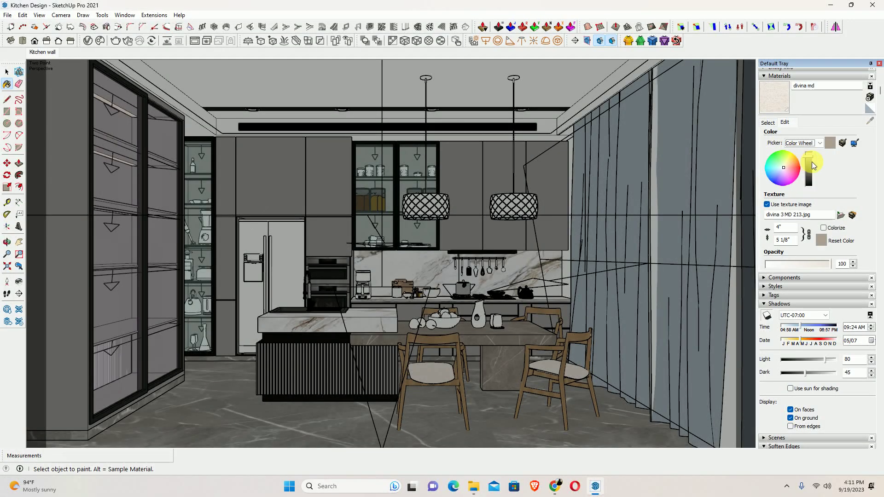
click(810, 160)
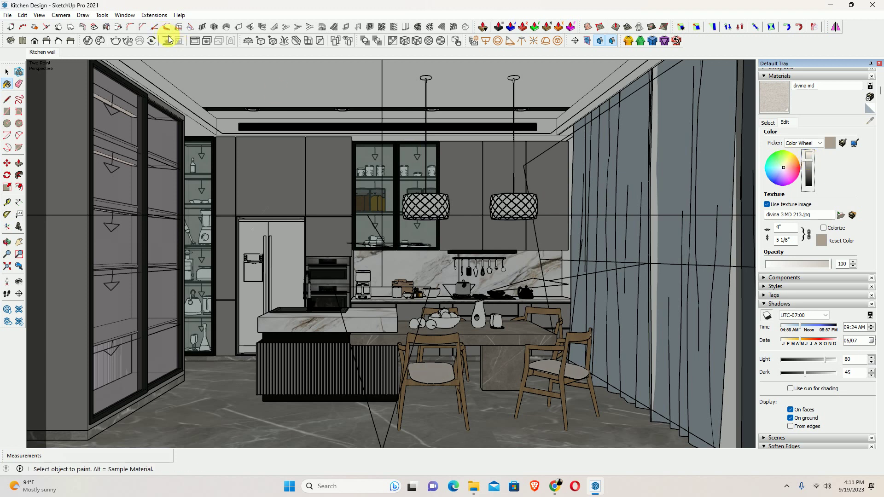
click(128, 41)
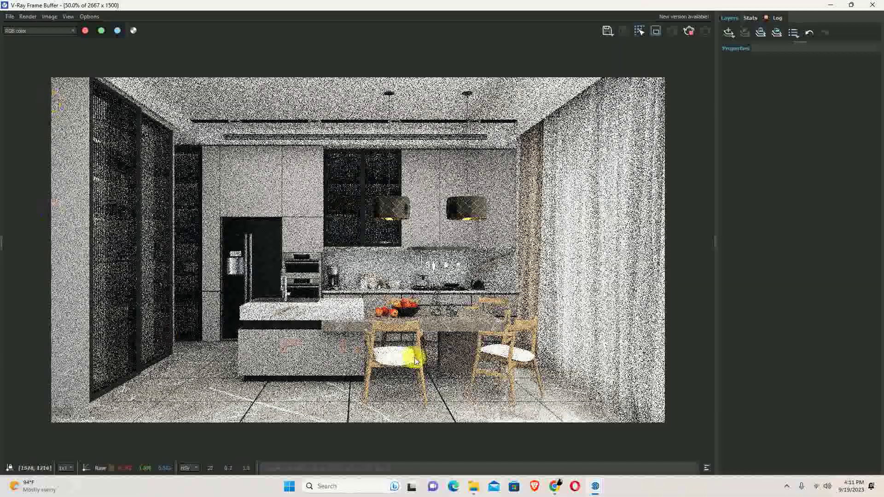
Step: Draw a Region Render box around the front-left chair in the Frame Buffer
scroll(410, 358, up, 2)
middle_drag(397, 331, 353, 285)
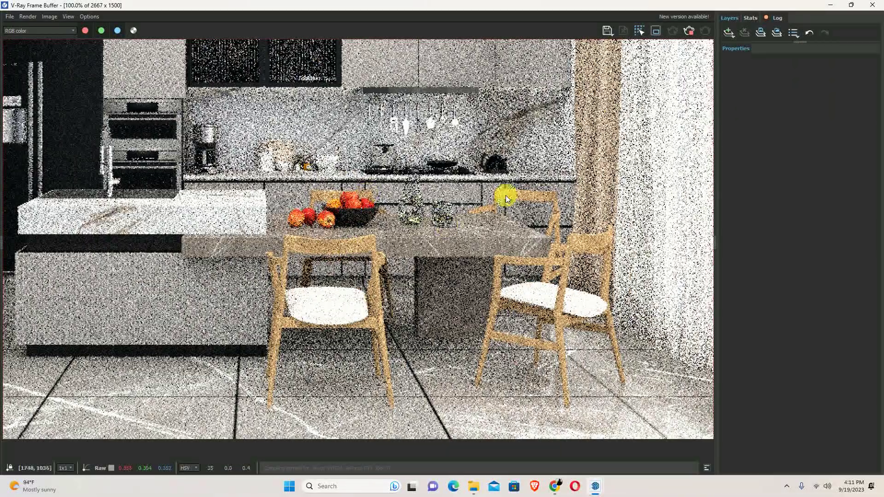
drag(266, 211, 422, 396)
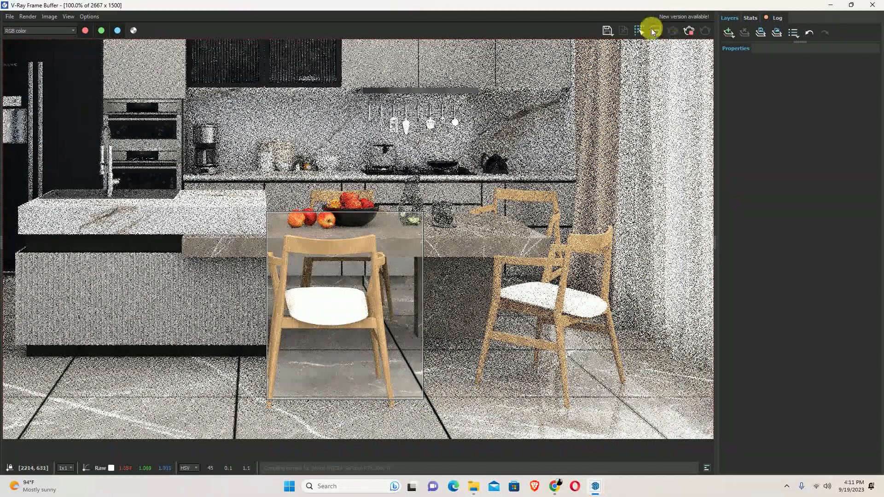
scroll(290, 332, up, 1)
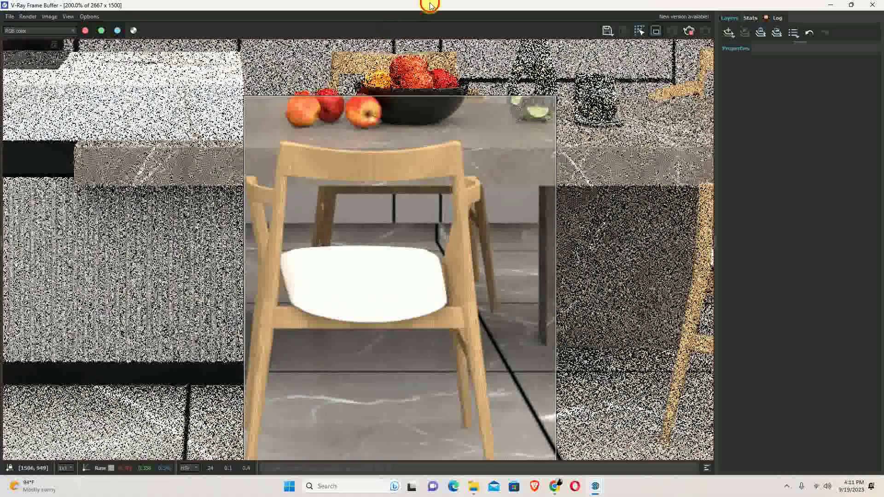
Step: Shrink the Frame Buffer and bring the SketchUp kitchen model back to the front
mouse_move(428, 5)
mouse_down()
mouse_move(347, 170)
mouse_move(251, 24)
mouse_up()
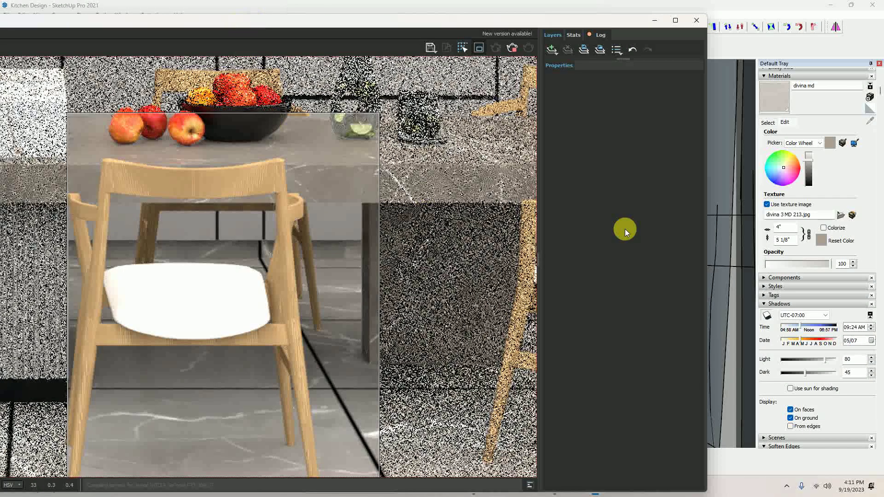
click(809, 162)
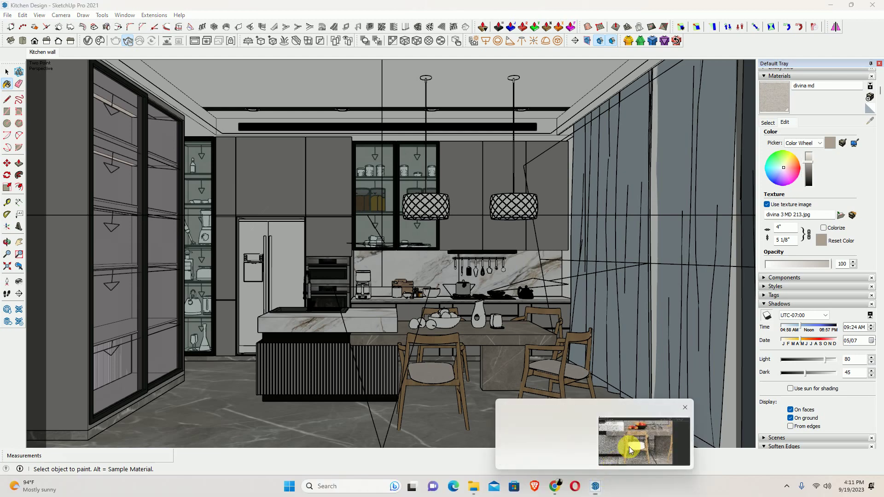
click(604, 431)
scroll(197, 316, down, 3)
scroll(197, 318, up, 3)
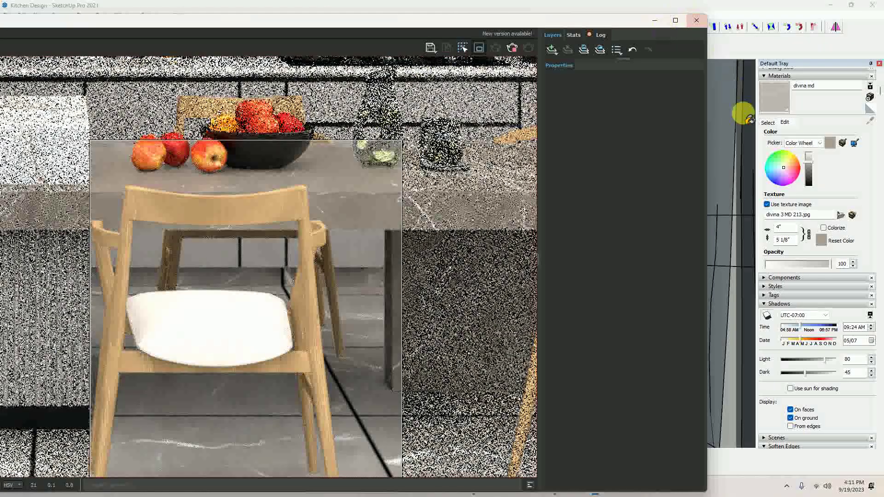
click(773, 128)
Step: Set divina md's HLS saturation to 19
click(785, 122)
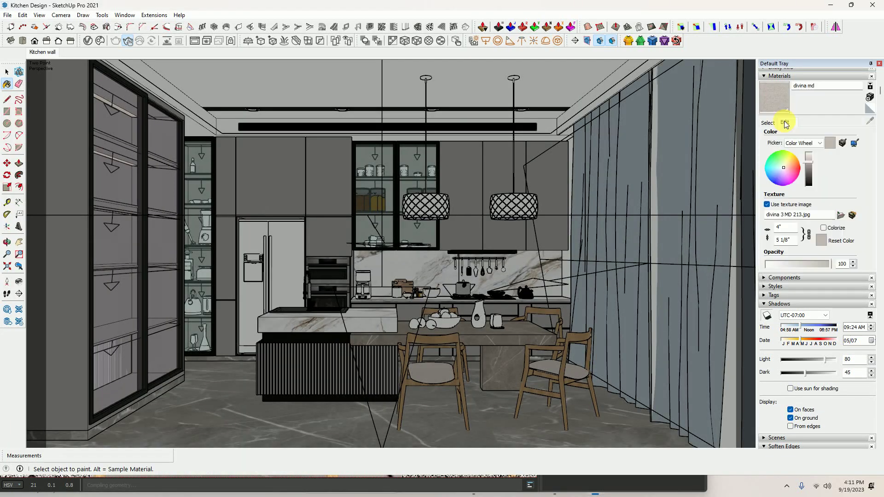
click(794, 142)
click(799, 156)
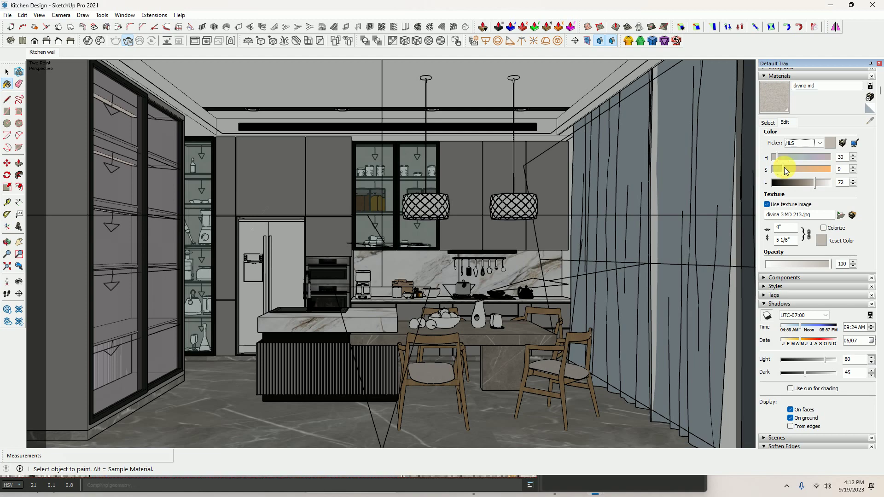
click(784, 168)
mouse_move(566, 485)
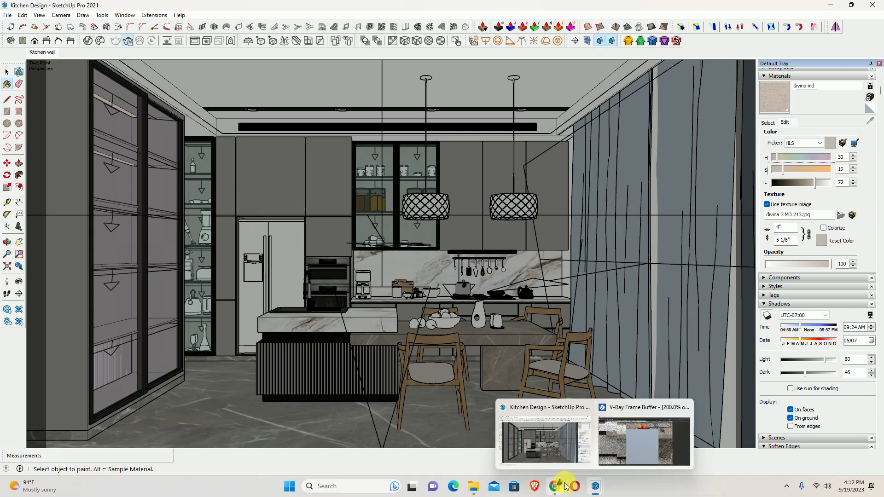
Step: Stop the current render, re-render the chair region, and maximize the Frame Buffer
click(627, 440)
scroll(322, 231, down, 2)
scroll(287, 316, down, 3)
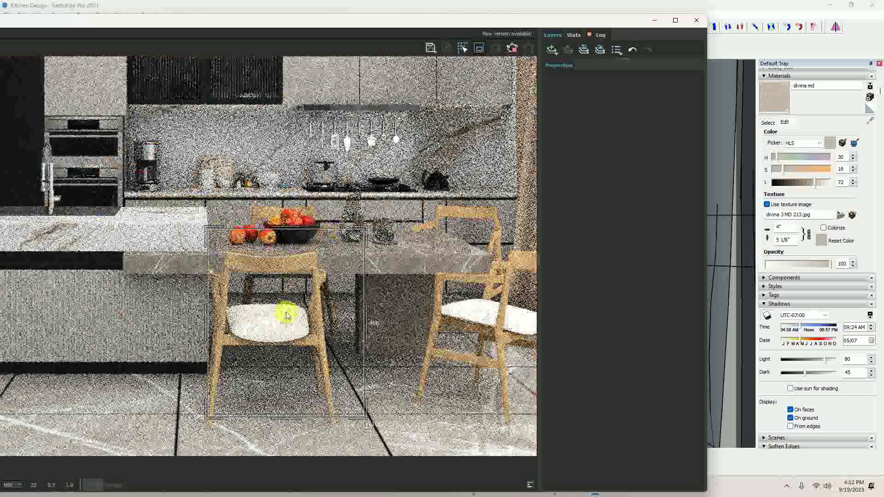
scroll(276, 321, up, 3)
scroll(253, 339, up, 2)
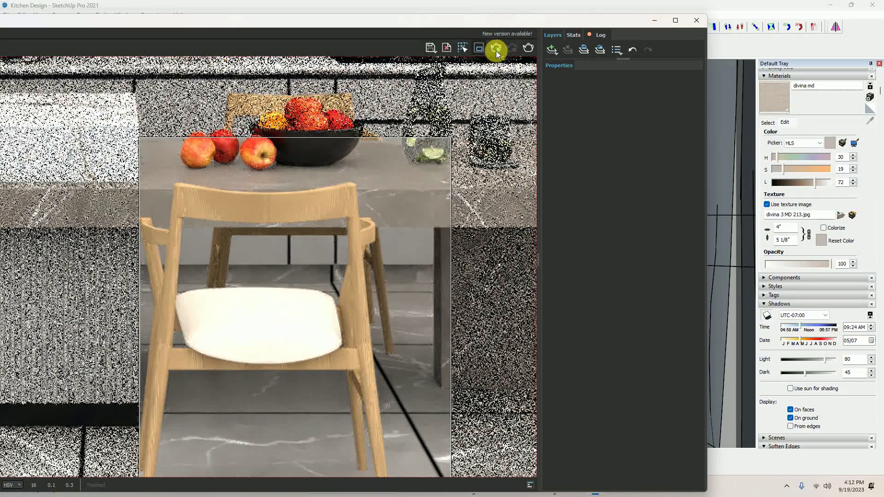
click(511, 48)
click(697, 23)
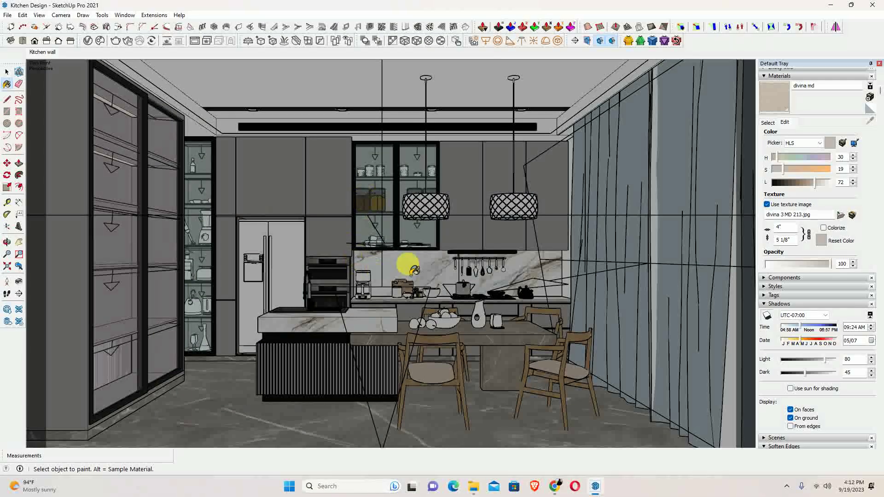
click(127, 41)
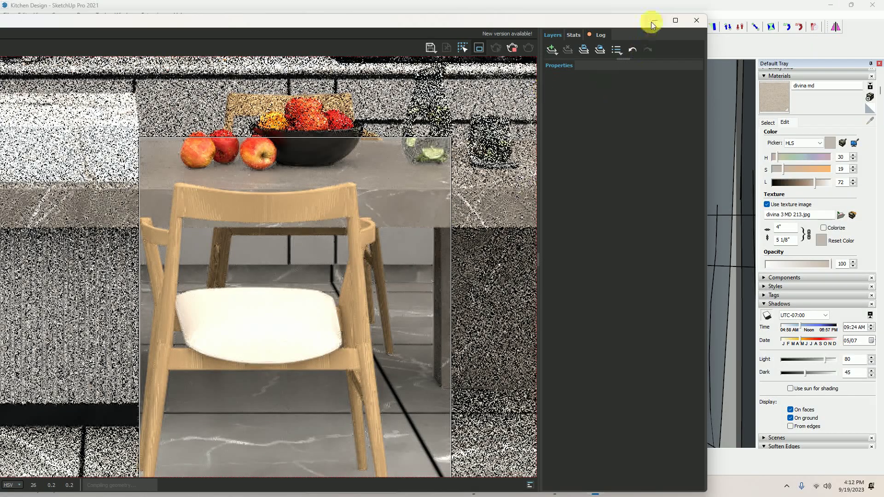
click(676, 20)
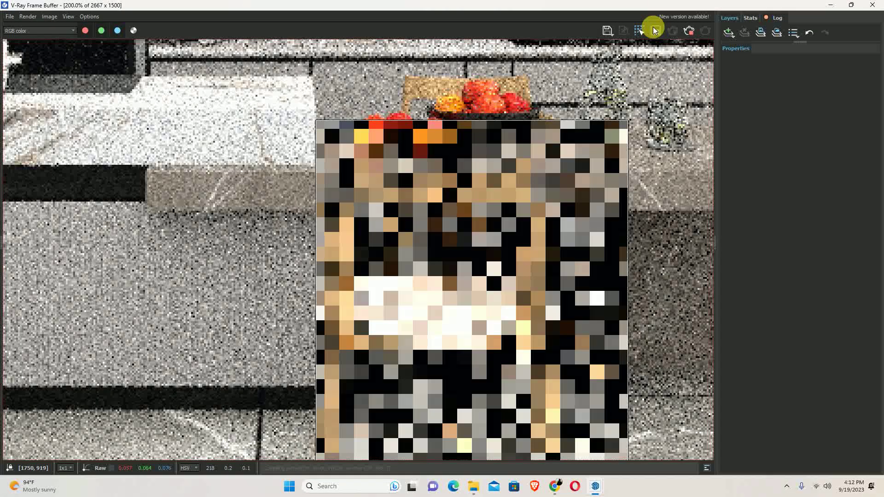
scroll(463, 204, down, 4)
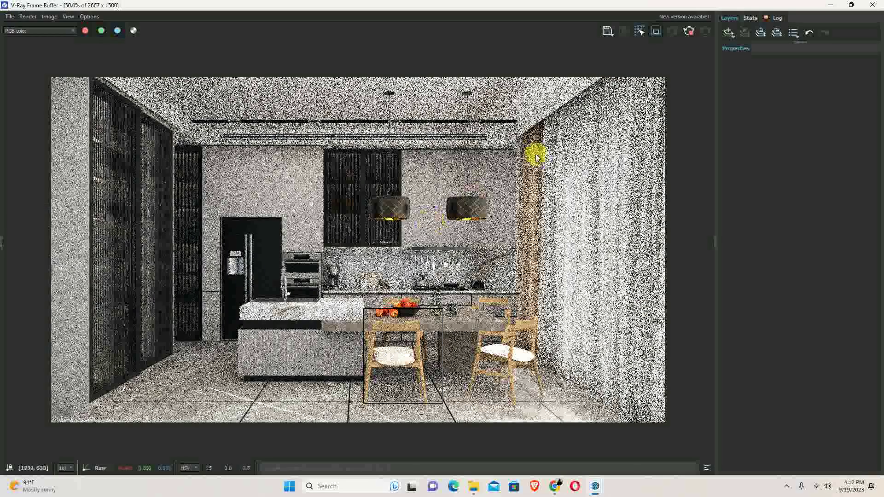
Step: Turn off Region Render so the whole kitchen refines, then close the Frame Buffer
click(656, 31)
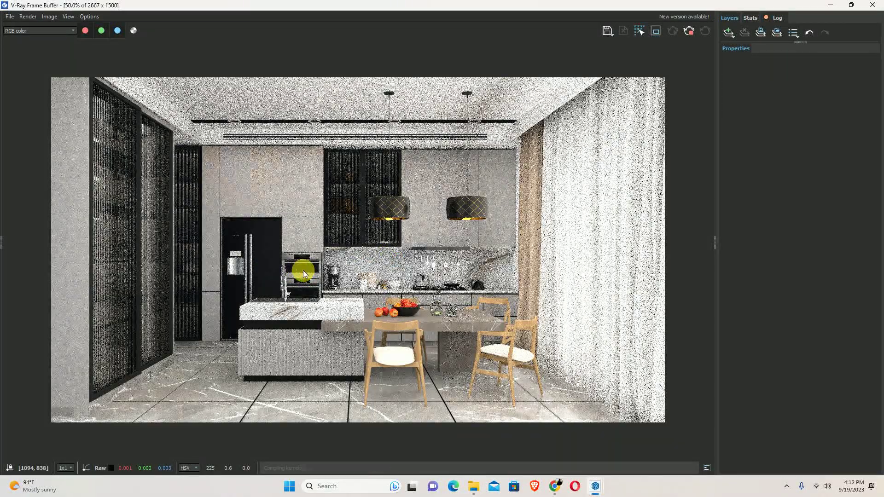
scroll(299, 274, up, 2)
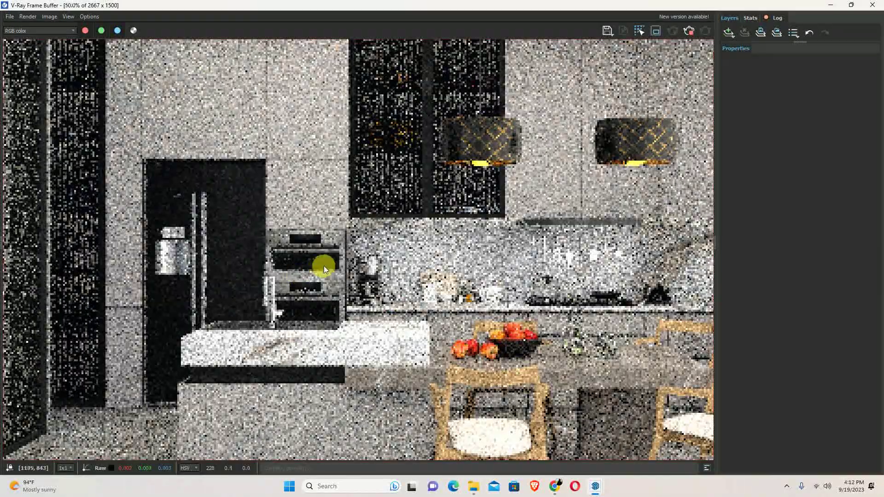
scroll(324, 266, down, 2)
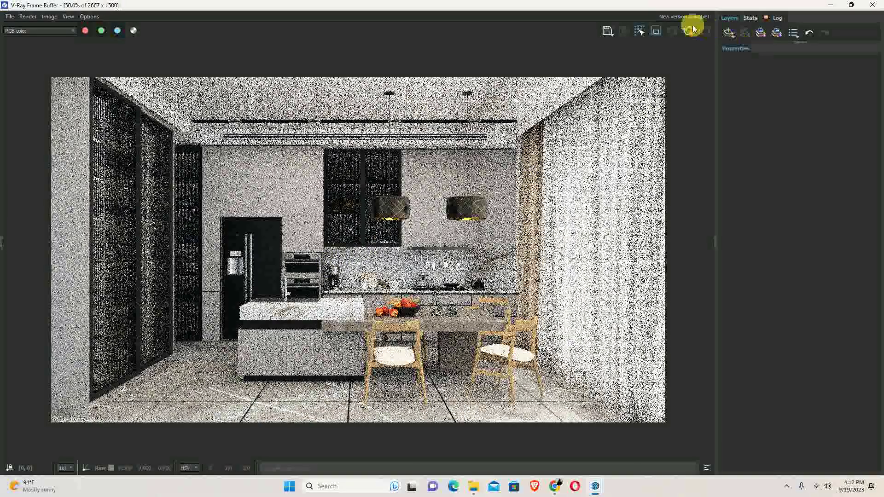
click(873, 6)
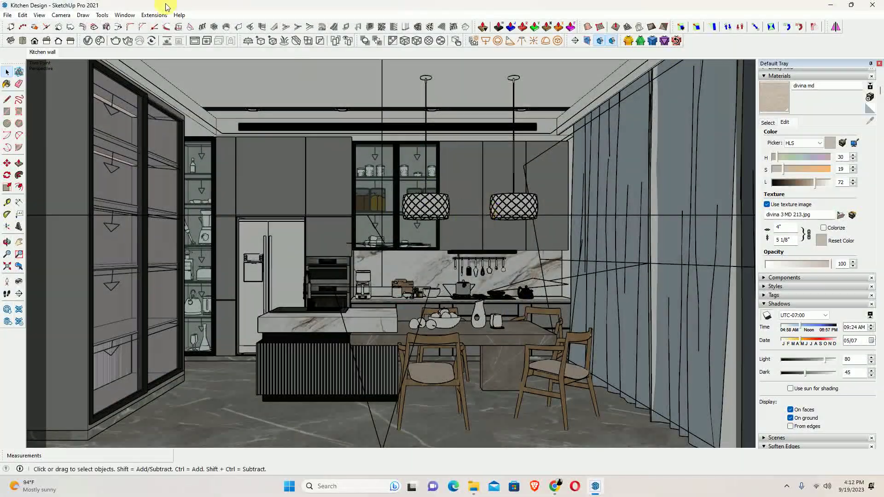
Step: In V-Ray render settings, disable Interactive and Progressive and set Quality to High+
click(88, 44)
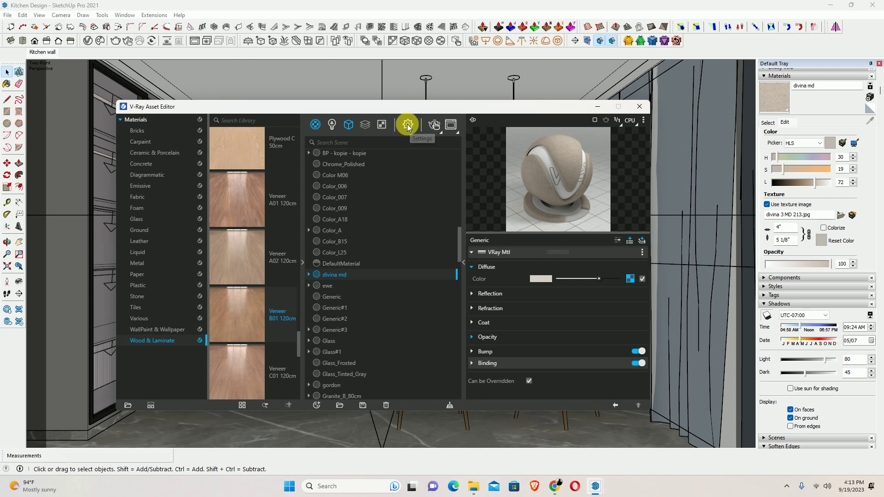
click(639, 107)
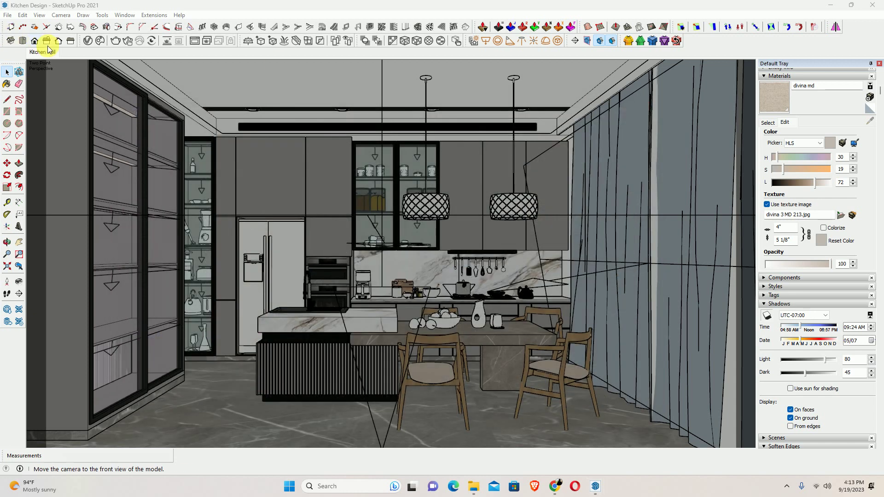
click(87, 43)
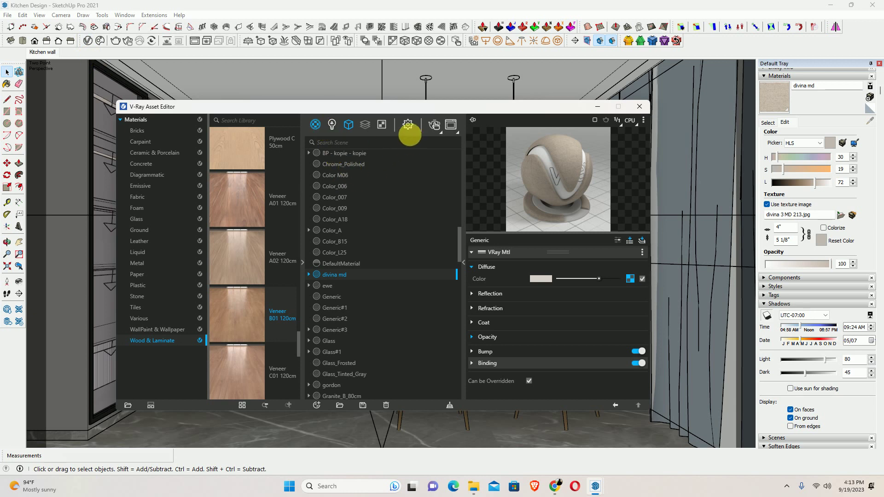
click(409, 125)
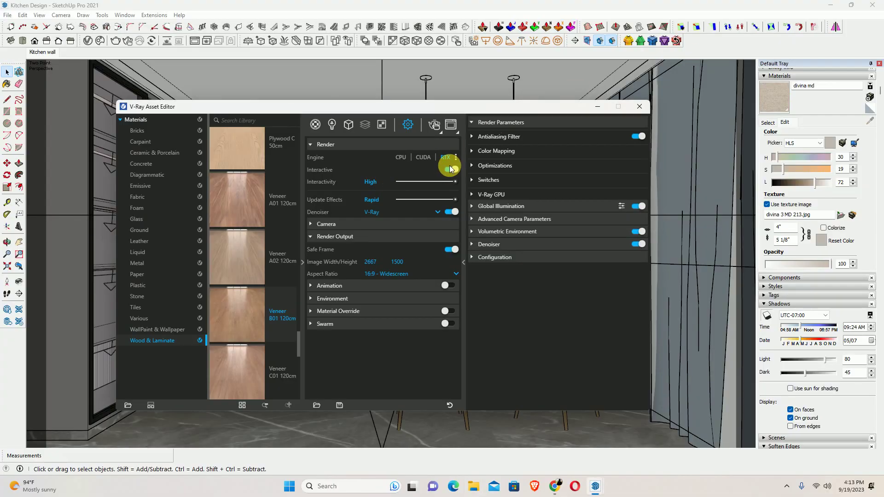
click(450, 169)
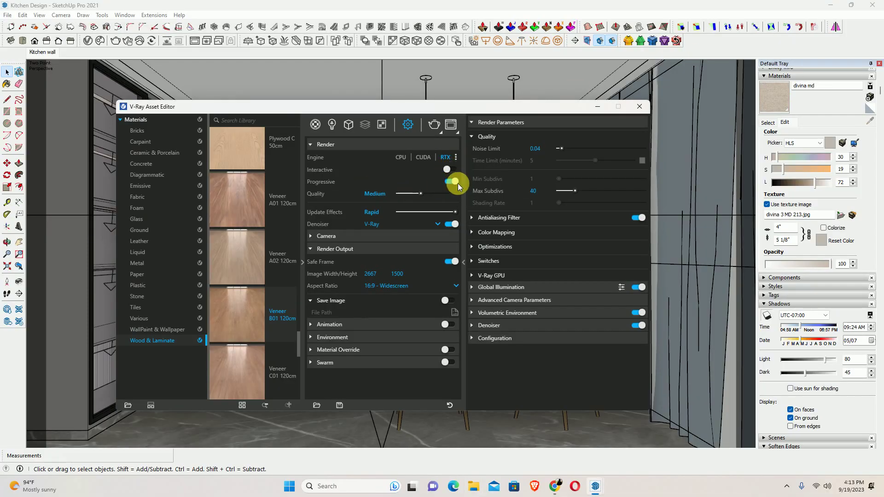
click(455, 182)
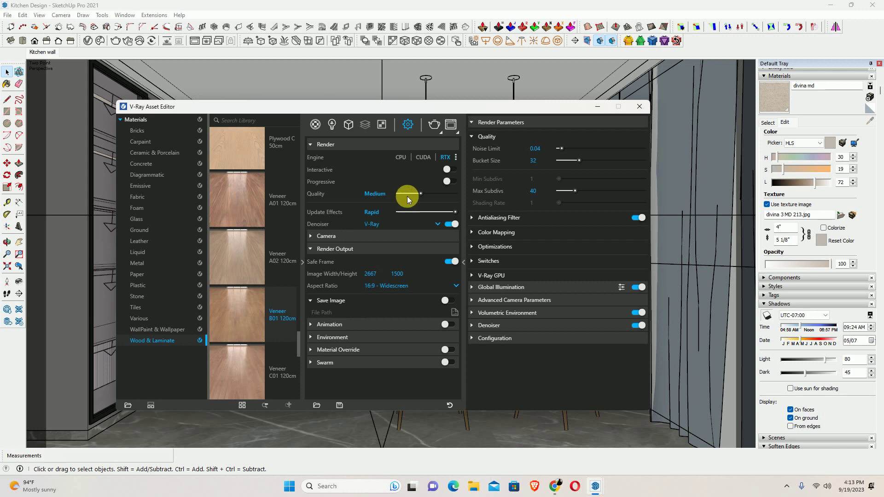
mouse_move(421, 194)
mouse_down()
mouse_move(460, 196)
mouse_move(442, 199)
mouse_up()
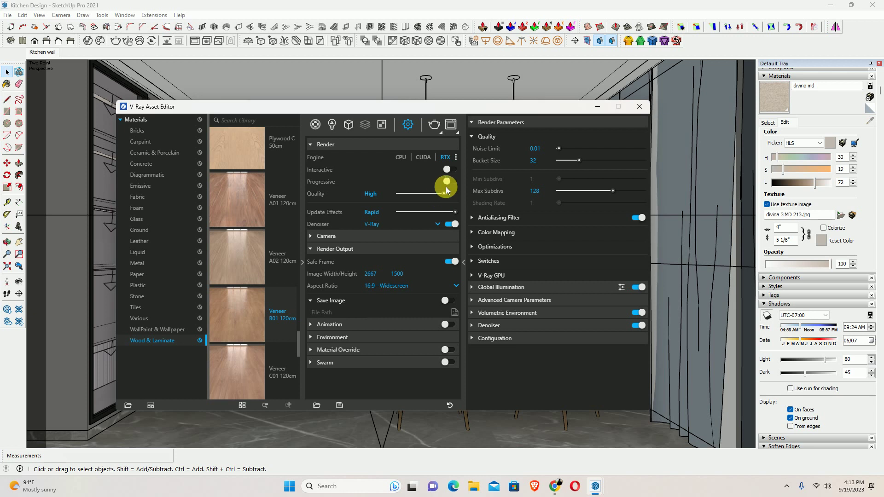
drag(441, 198, 423, 195)
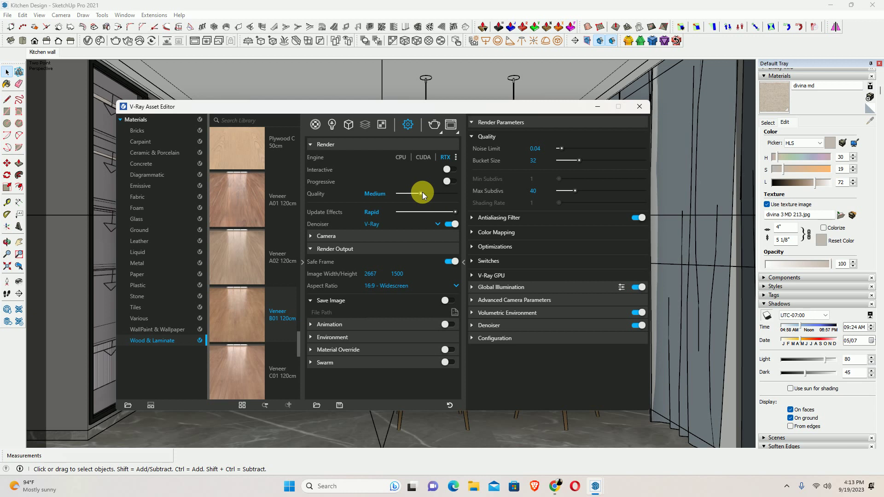
drag(422, 193, 462, 197)
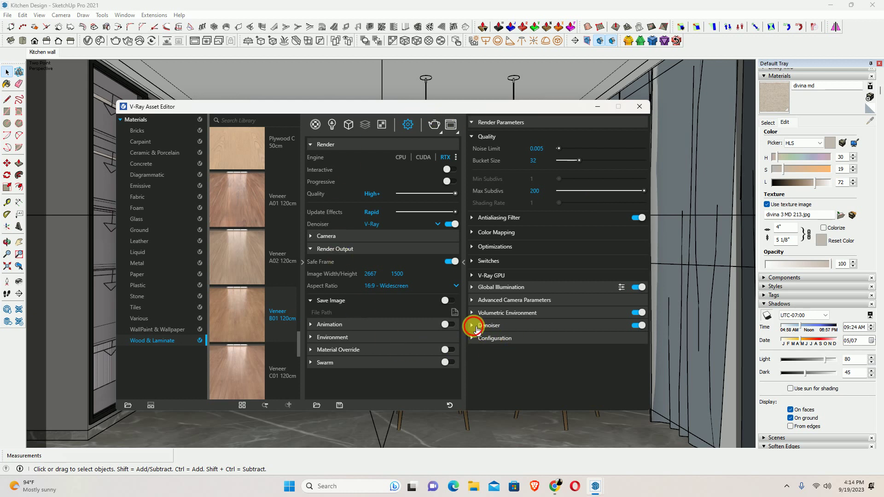
Step: Set the V-Ray Denoiser preset to Strong and close the Asset Editor
click(480, 328)
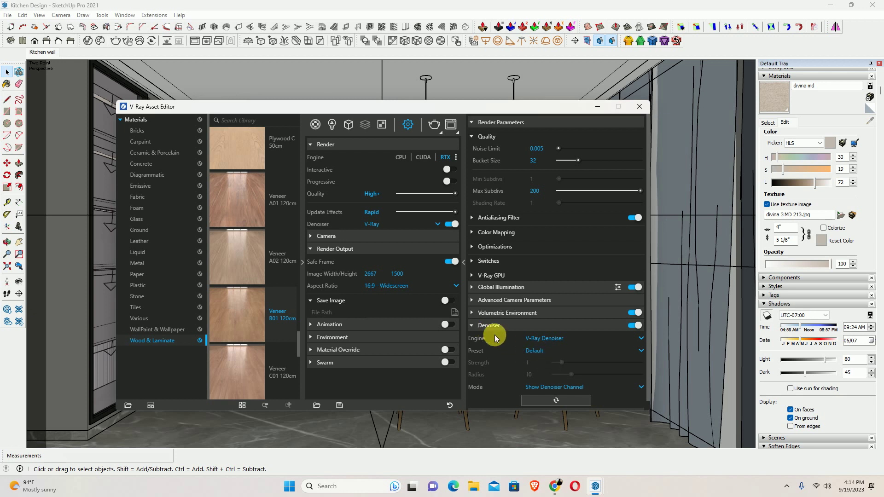
click(538, 352)
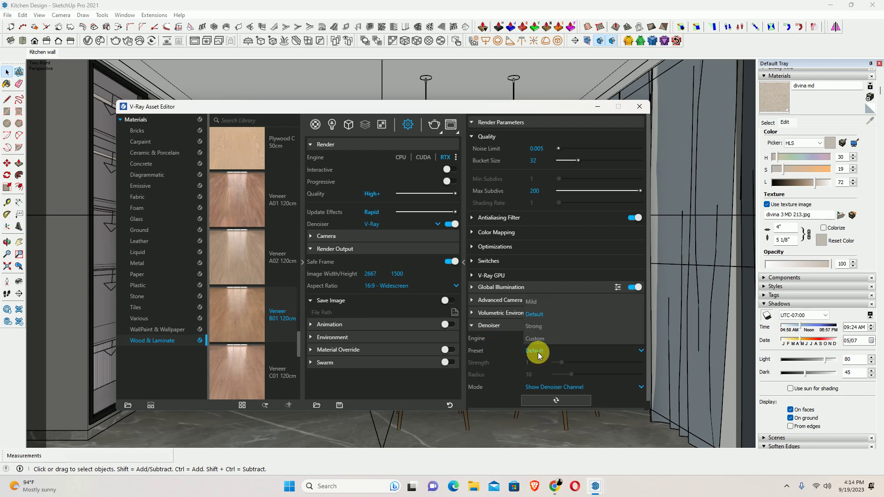
click(534, 326)
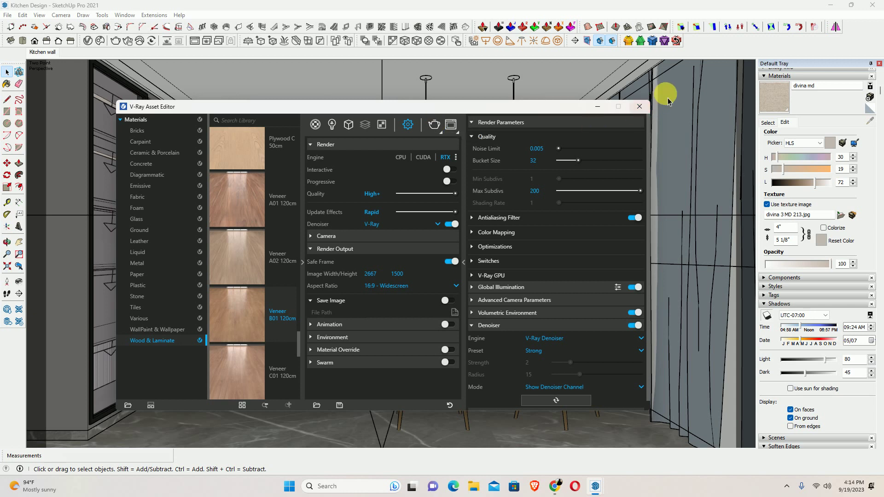
click(640, 106)
middle_drag(455, 210, 459, 216)
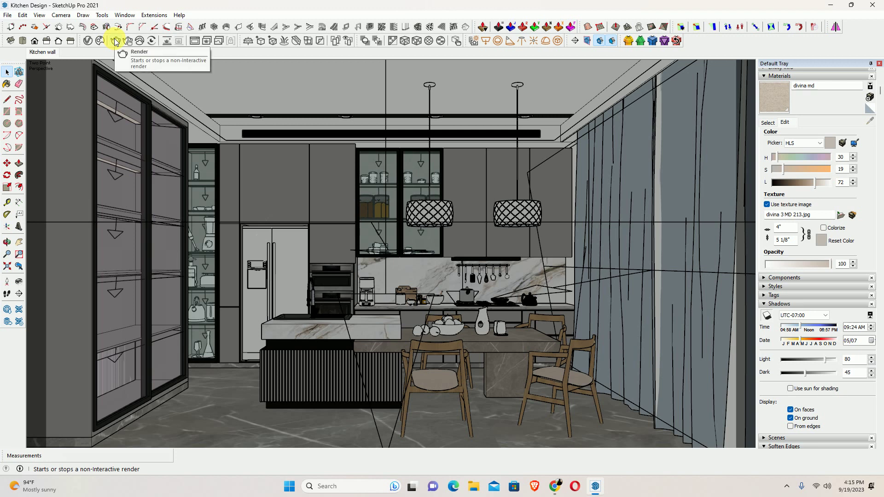
Step: Run the final V-Ray kitchen render and close the Frame Buffer once it finishes
click(88, 40)
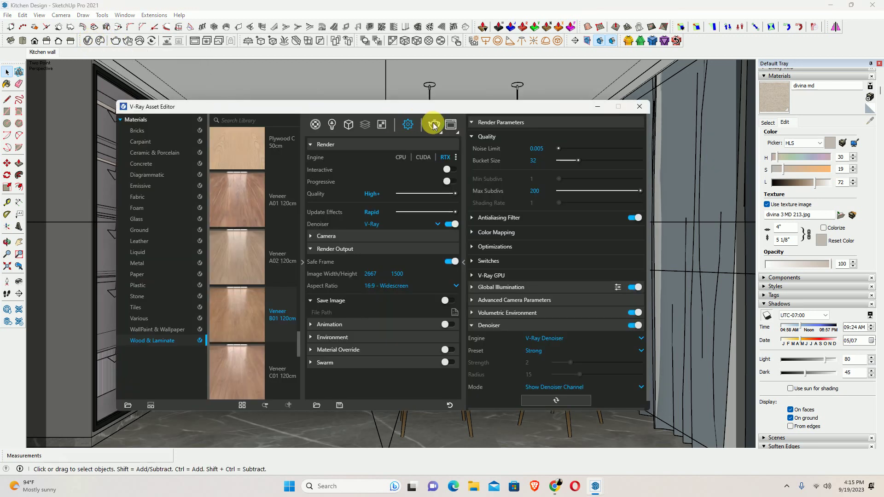
click(435, 125)
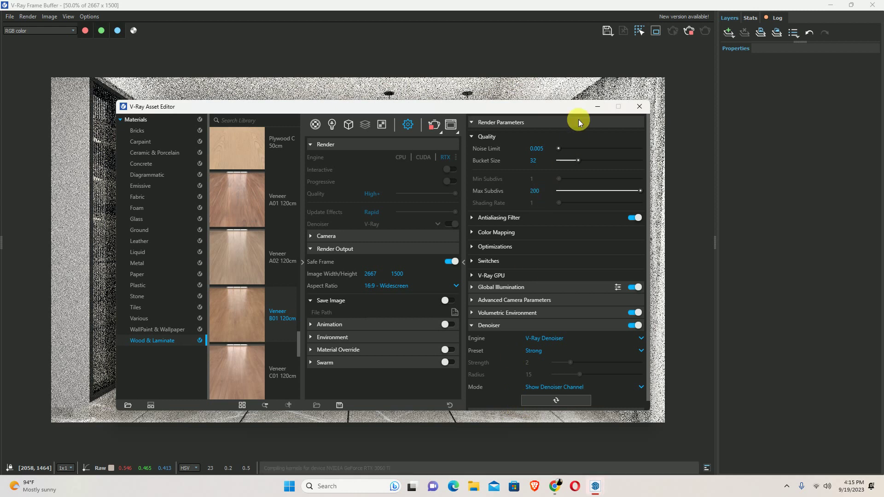
click(593, 107)
mouse_move(595, 486)
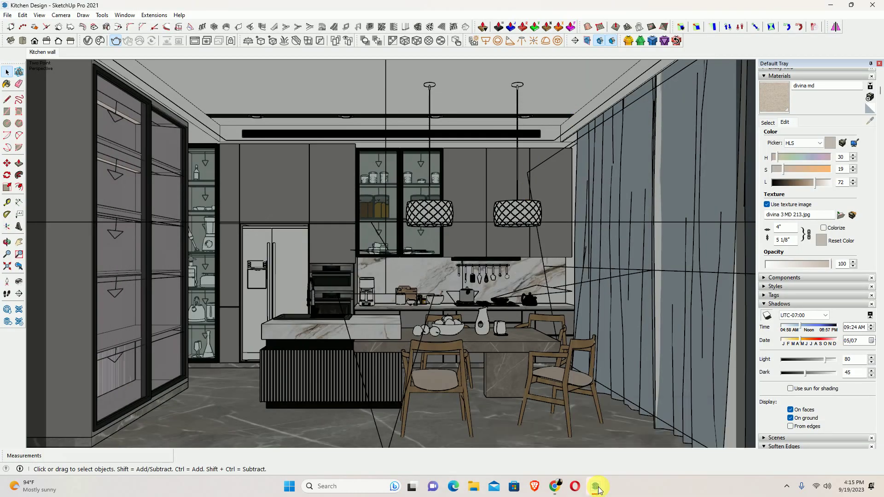
click(657, 431)
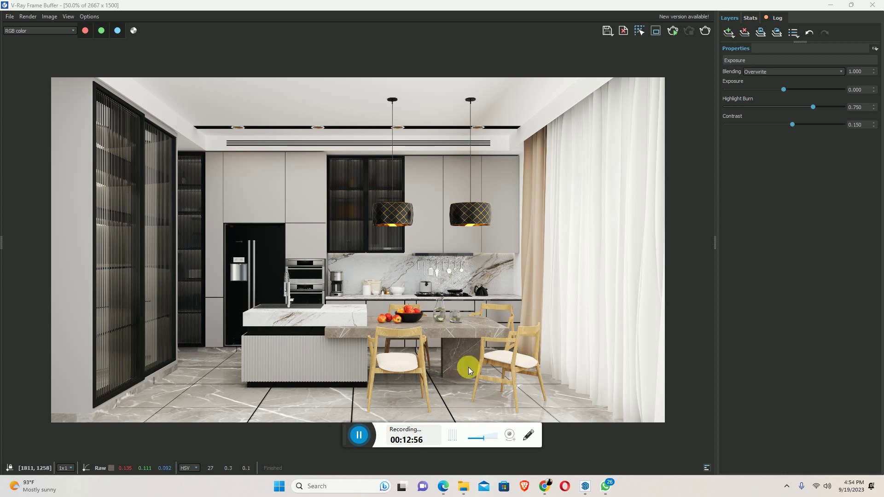
click(879, 3)
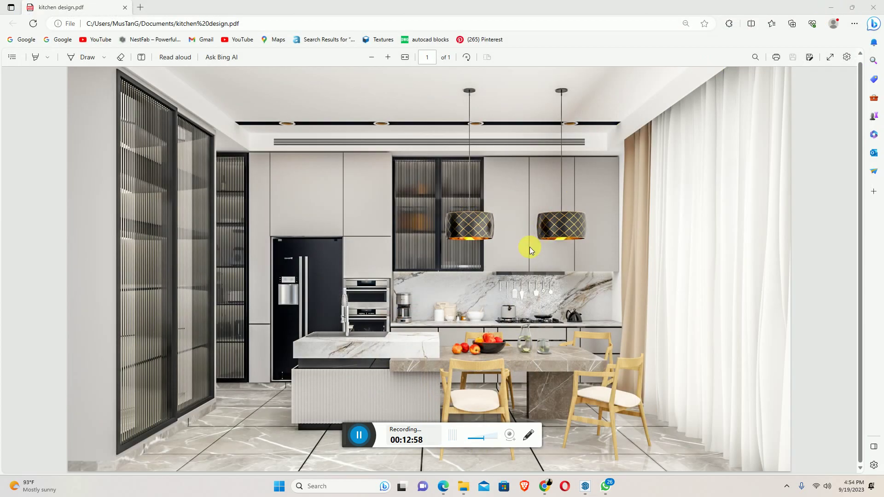
Step: Zoom into the exported kitchen design PDF in the browser
ctrl+scroll(373, 233, down, 2)
ctrl+scroll(427, 202, up, 2)
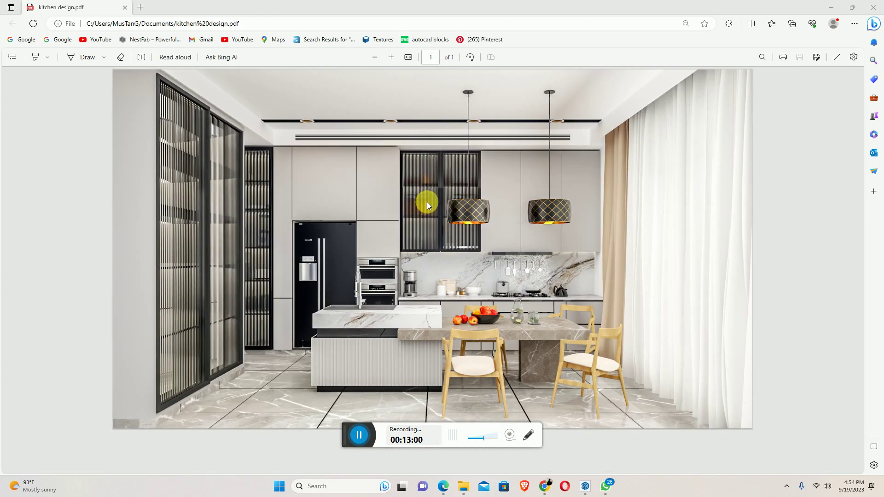
ctrl+scroll(433, 205, up, 2)
ctrl+scroll(433, 205, up, 1)
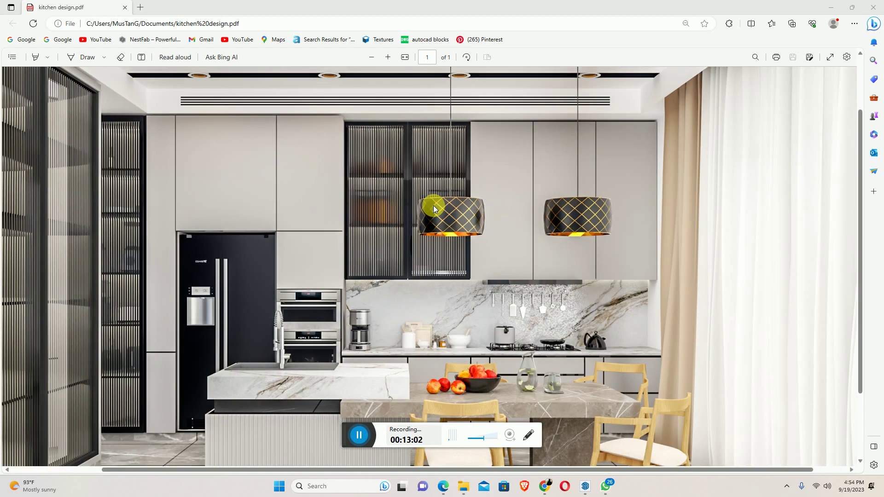